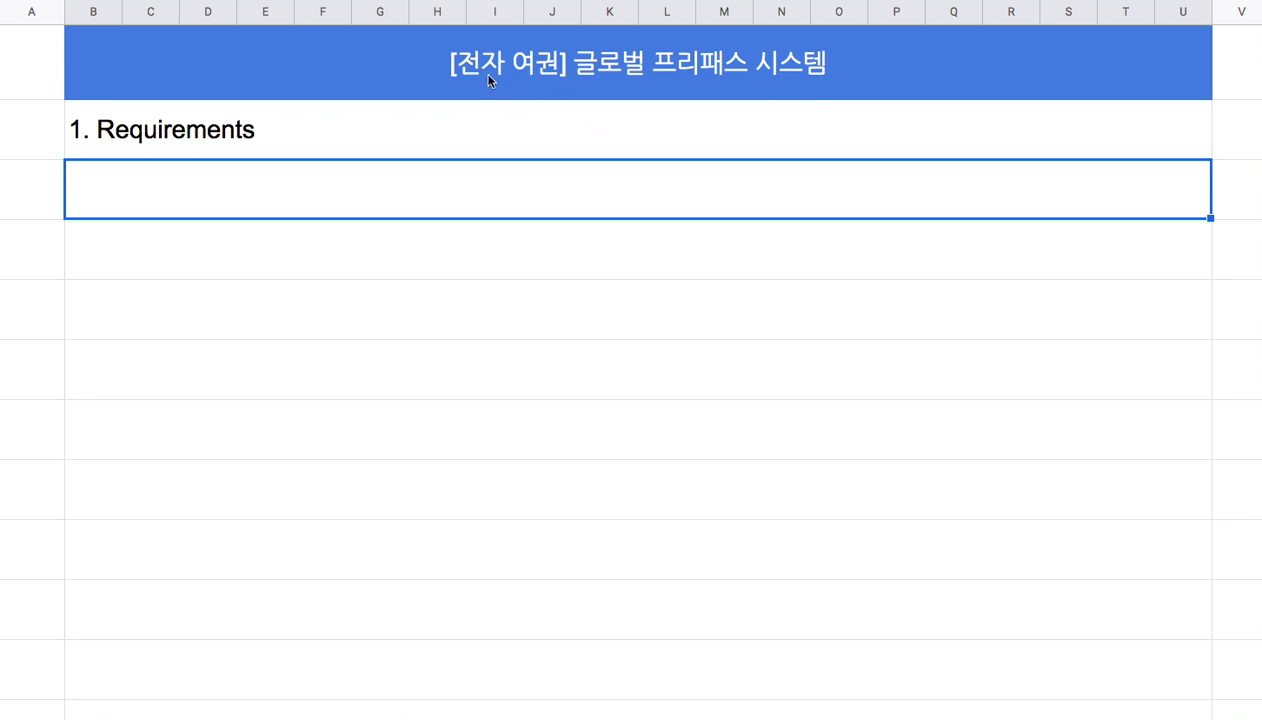
Insert "국제공항" between "글로벌" and "프리패스" in the sheet's title cell.
left_click_drag(450, 44, 548, 44)
left_click(588, 45)
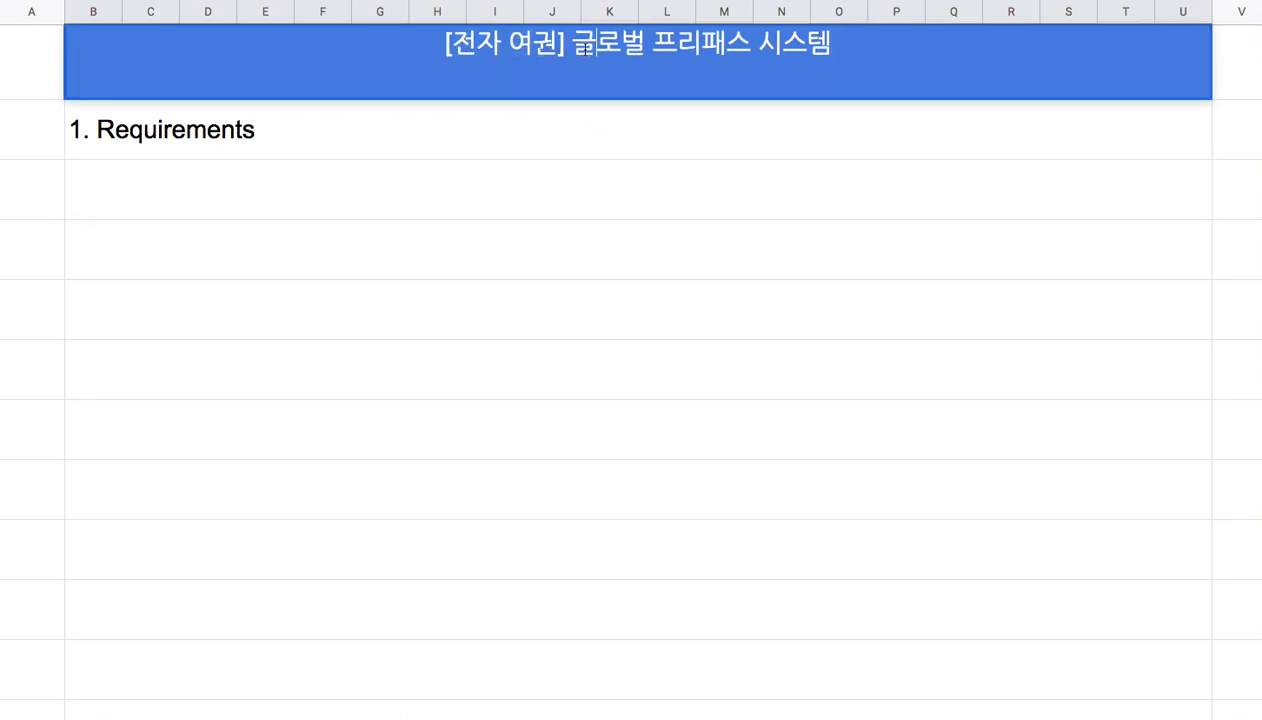
left_click(654, 47)
type("rnr")
key("BackSpace")
key("BackSpace")
key("BackSpace")
type("구ㄱ제공항")
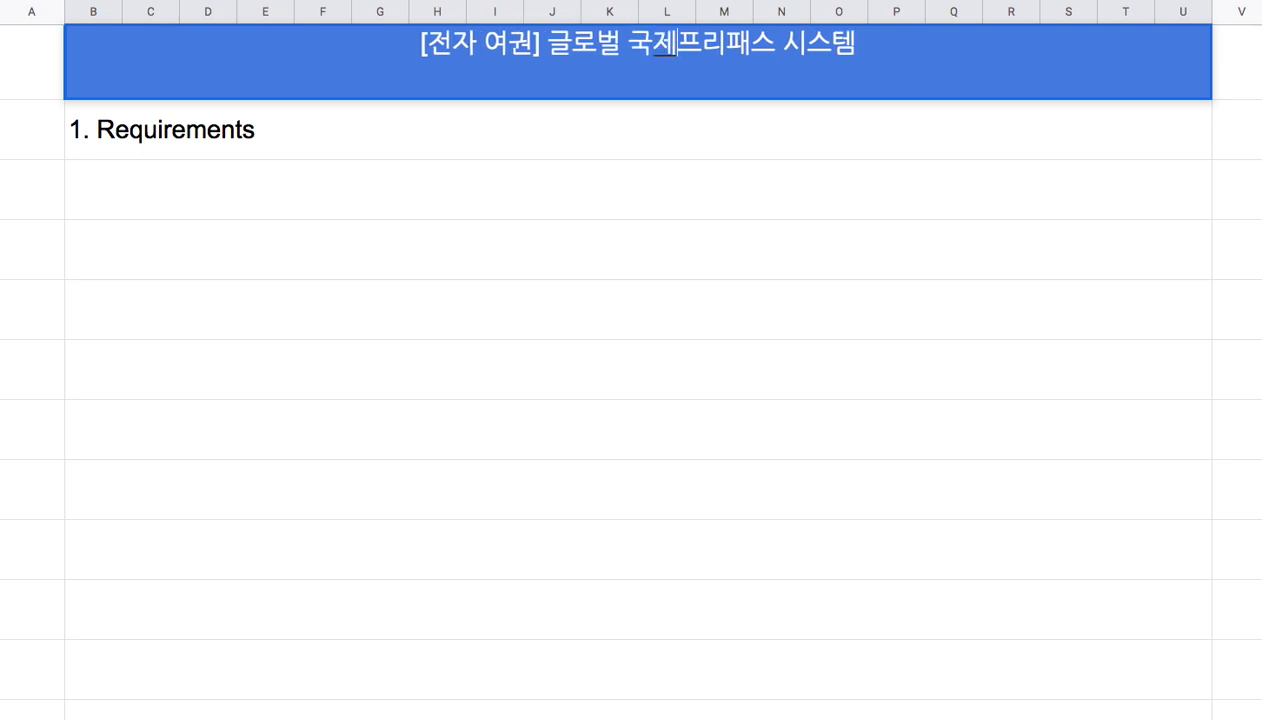
Add "(심사 자동화)" directly after "프리패스" in the title cell.
left_click(802, 45)
type("(무심사")
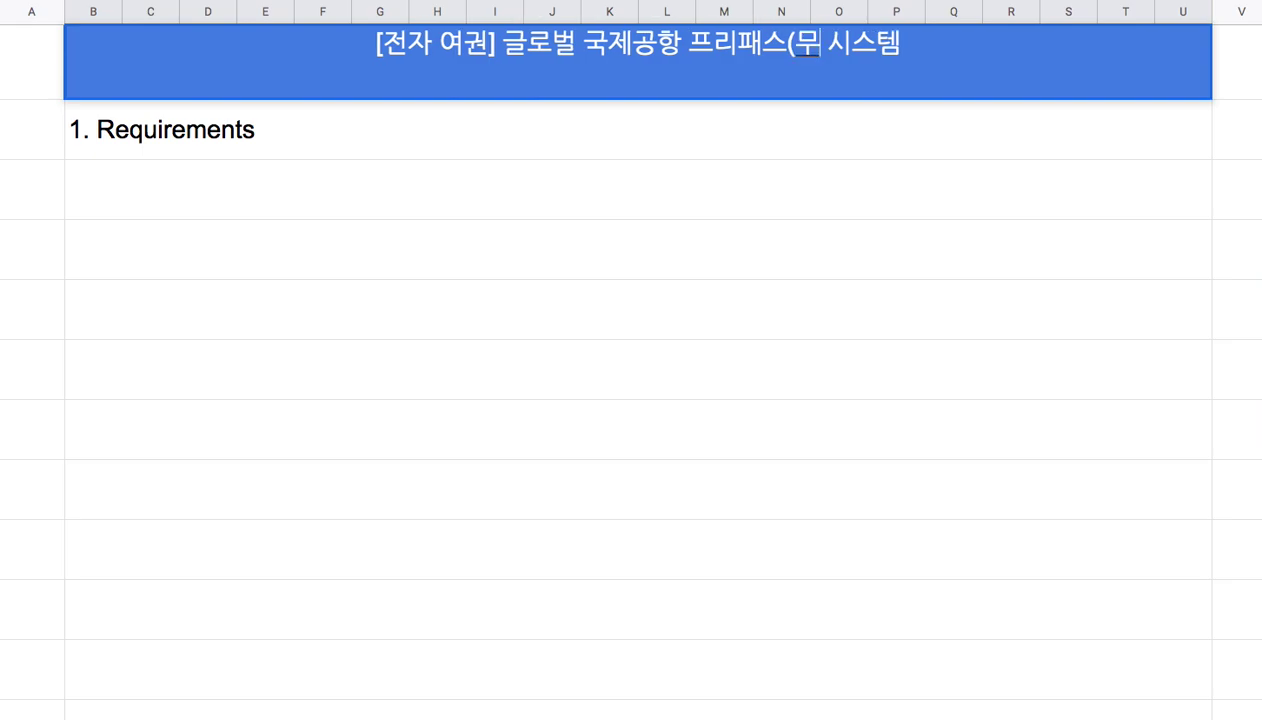
key("BackSpace")
key("BackSpace")
key("BackSpace")
key("BackSpace")
type("ㅅ심사 자동화")
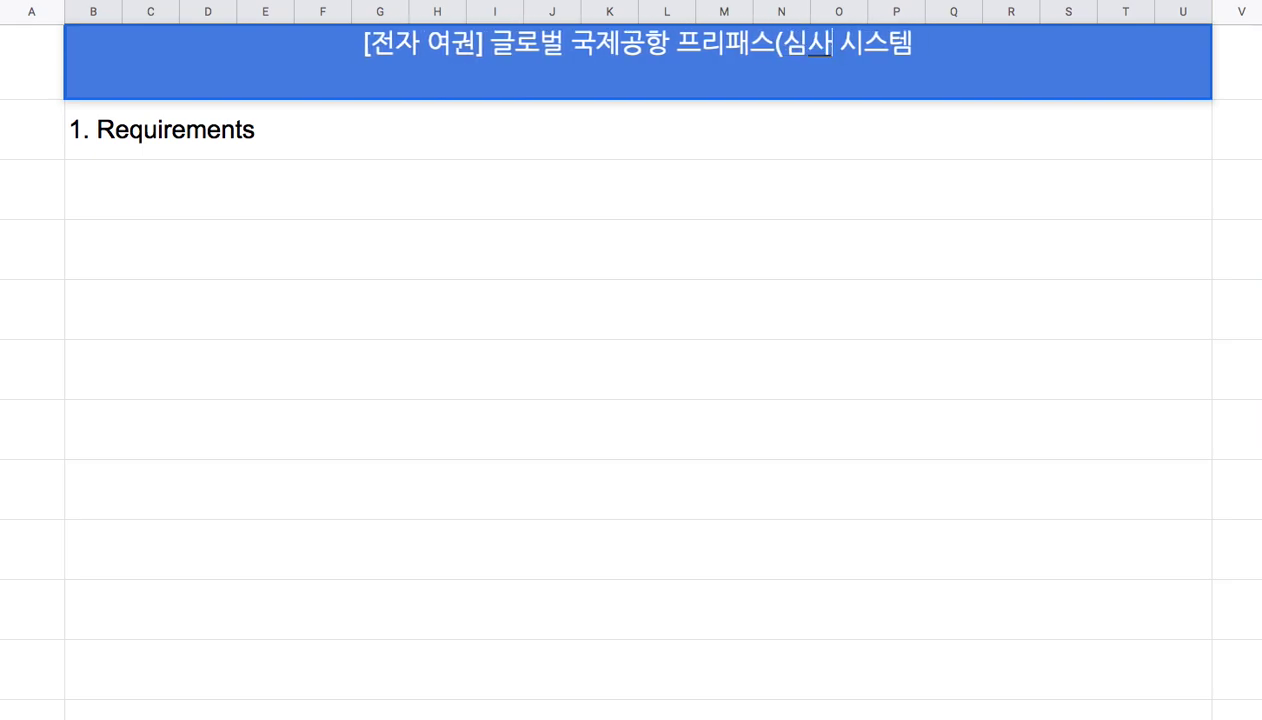
type(")")
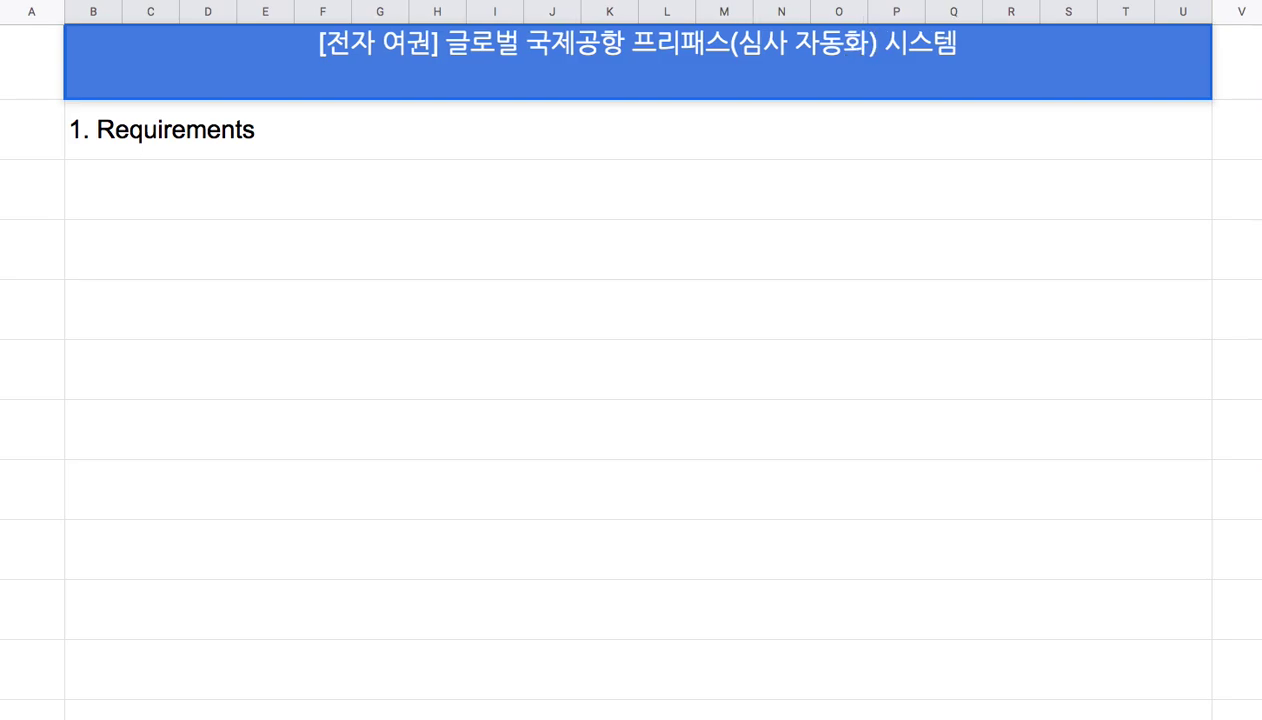
left_click(692, 122)
double_click(612, 77)
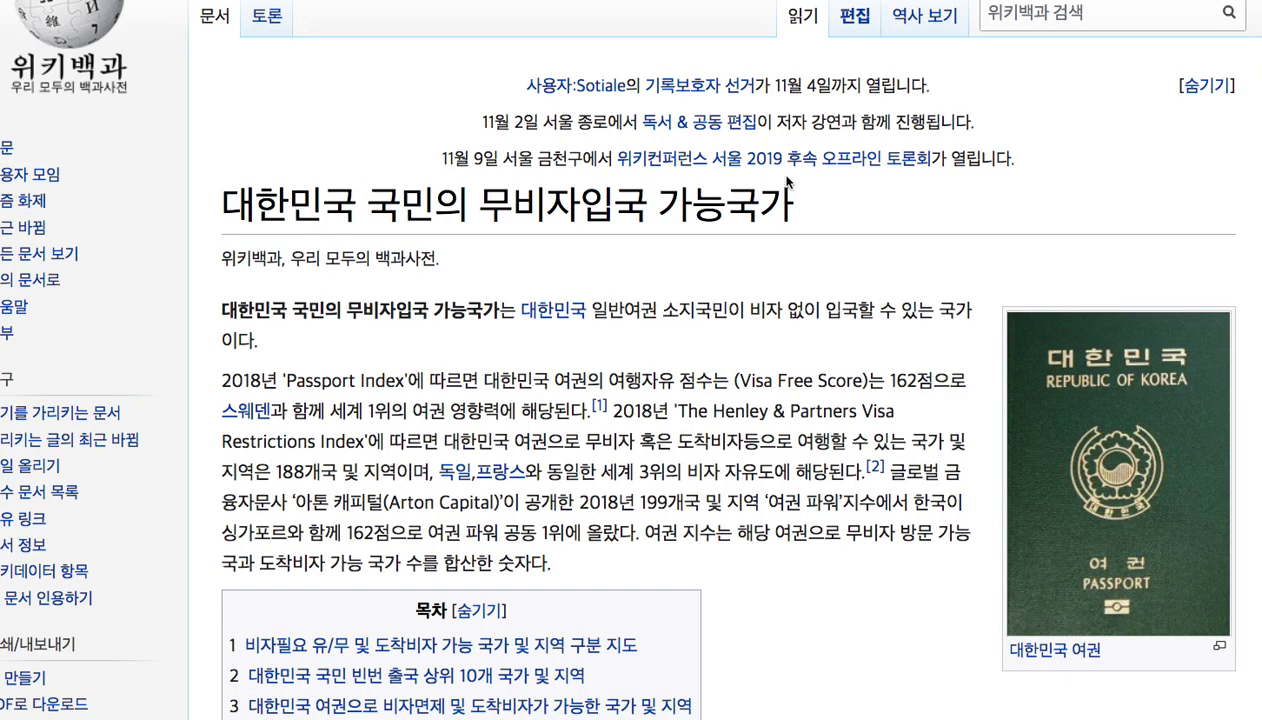
Switch to the Korean Wikipedia article on visa-free entry for South Korean citizens and examine the number of accessible countries and the regional entry-condition tables.
left_click_drag(481, 207, 726, 207)
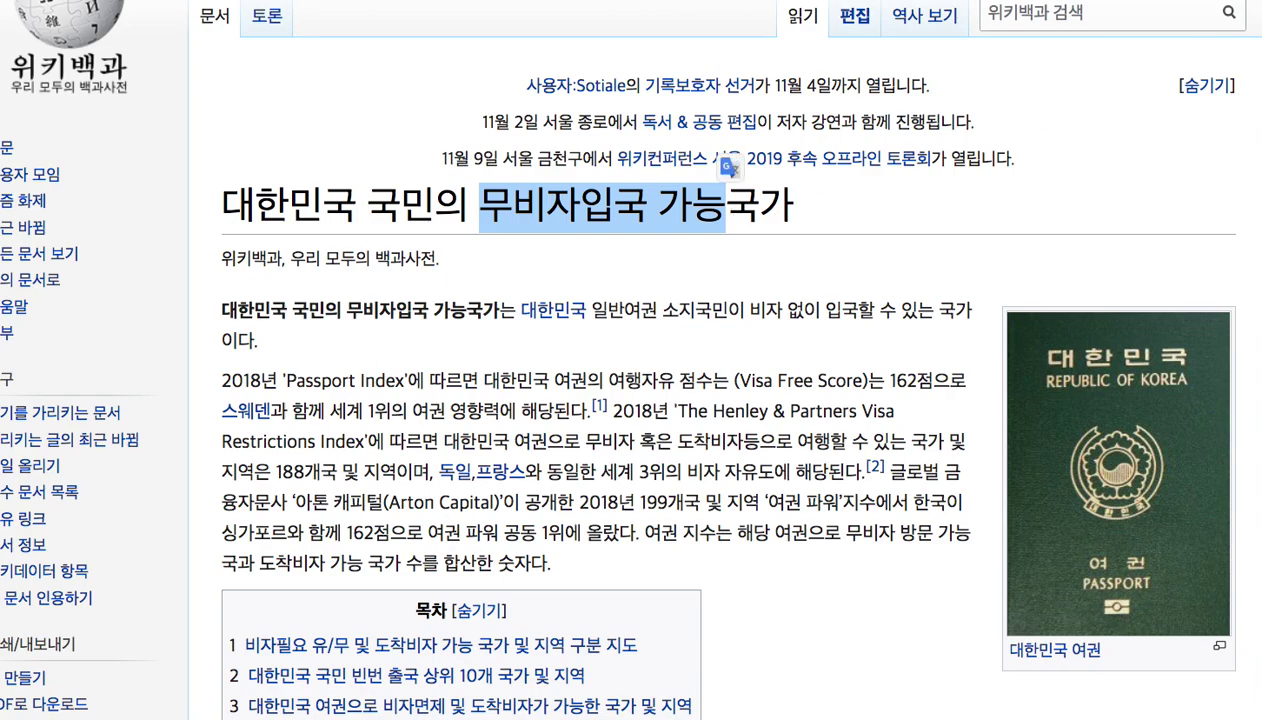
scroll(457, 191, "down", 3)
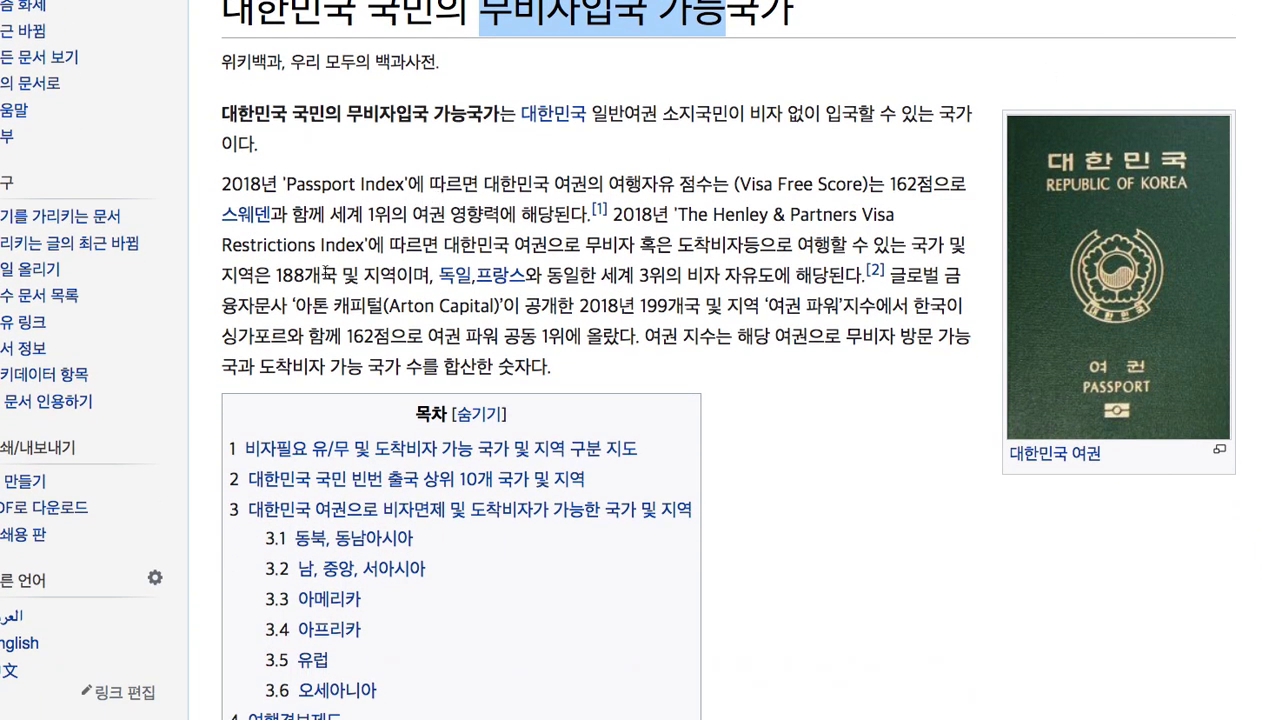
left_click_drag(276, 277, 305, 277)
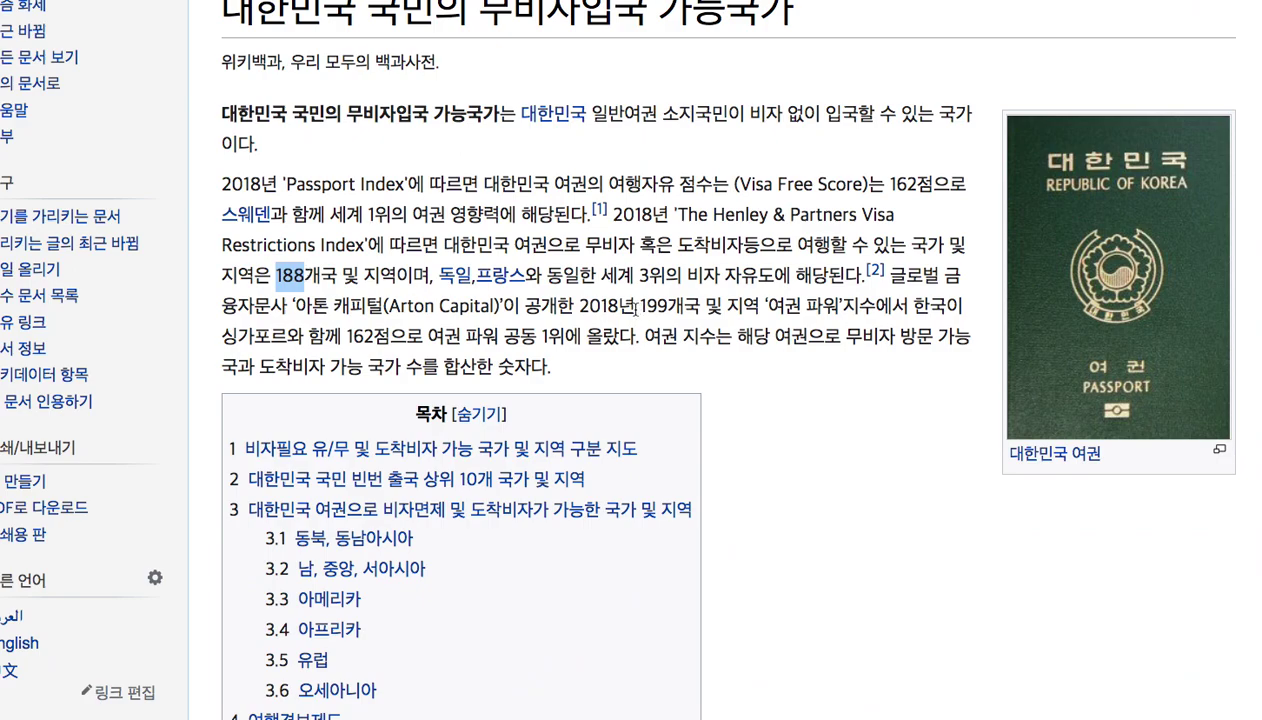
left_click_drag(636, 309, 667, 307)
left_click_drag(276, 276, 303, 276)
left_click_drag(584, 245, 742, 246)
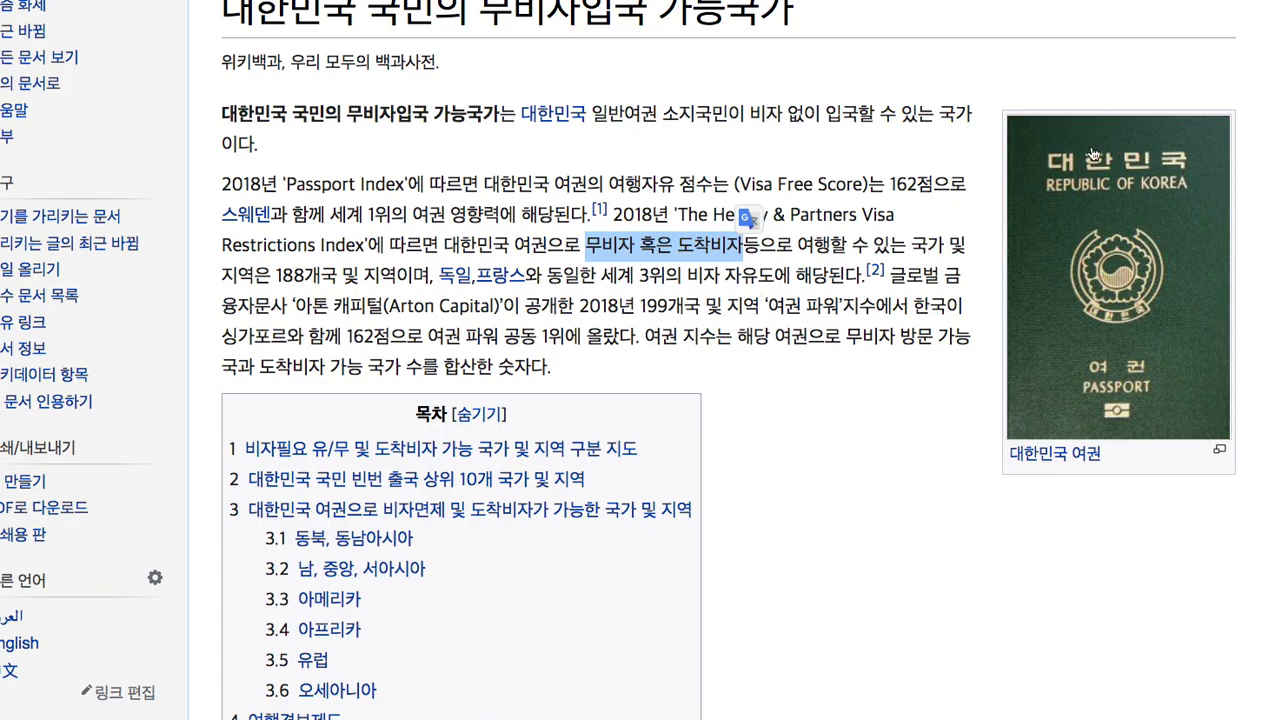
scroll(728, 360, "down", 20)
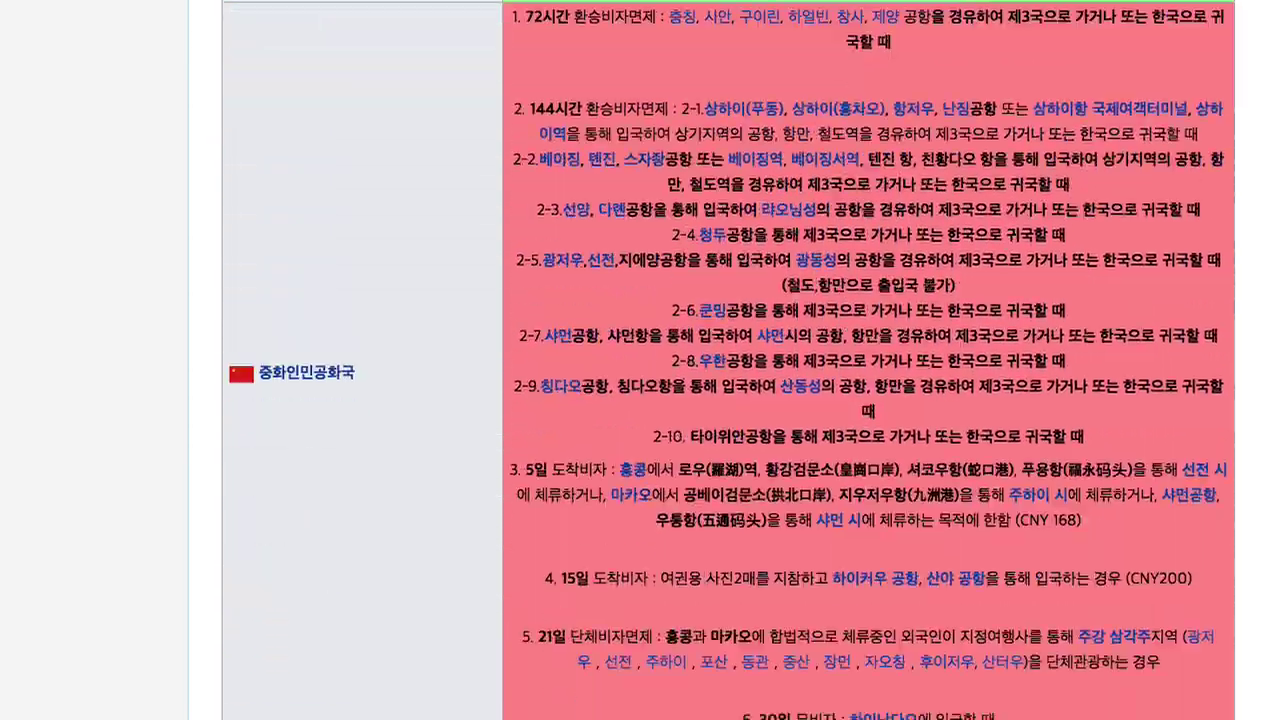
scroll(728, 360, "down", 20)
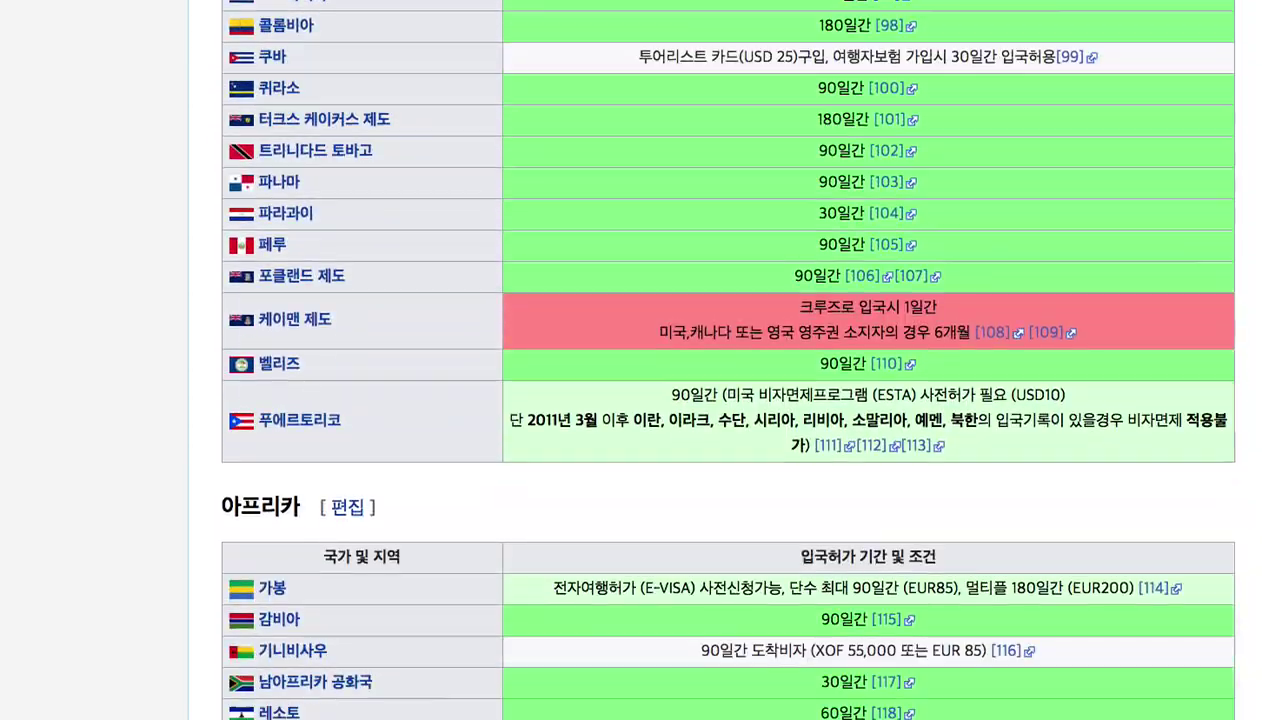
scroll(728, 360, "down", 10)
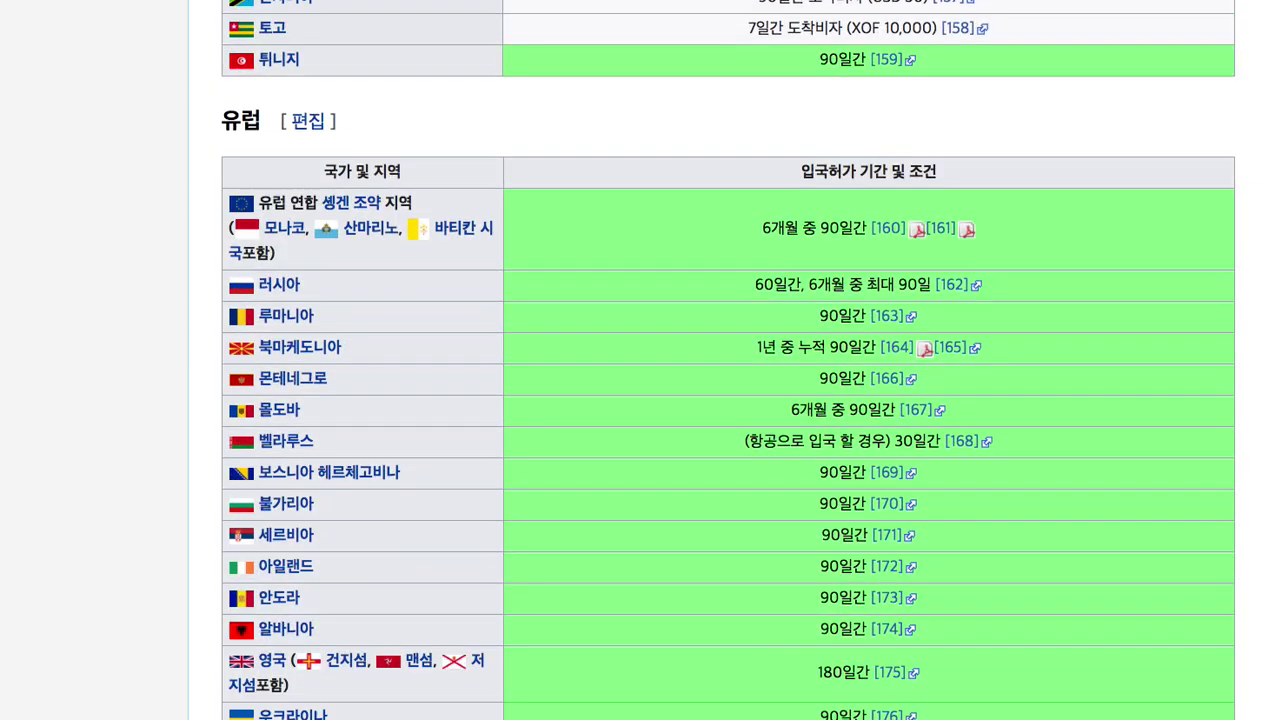
scroll(728, 360, "down", 5)
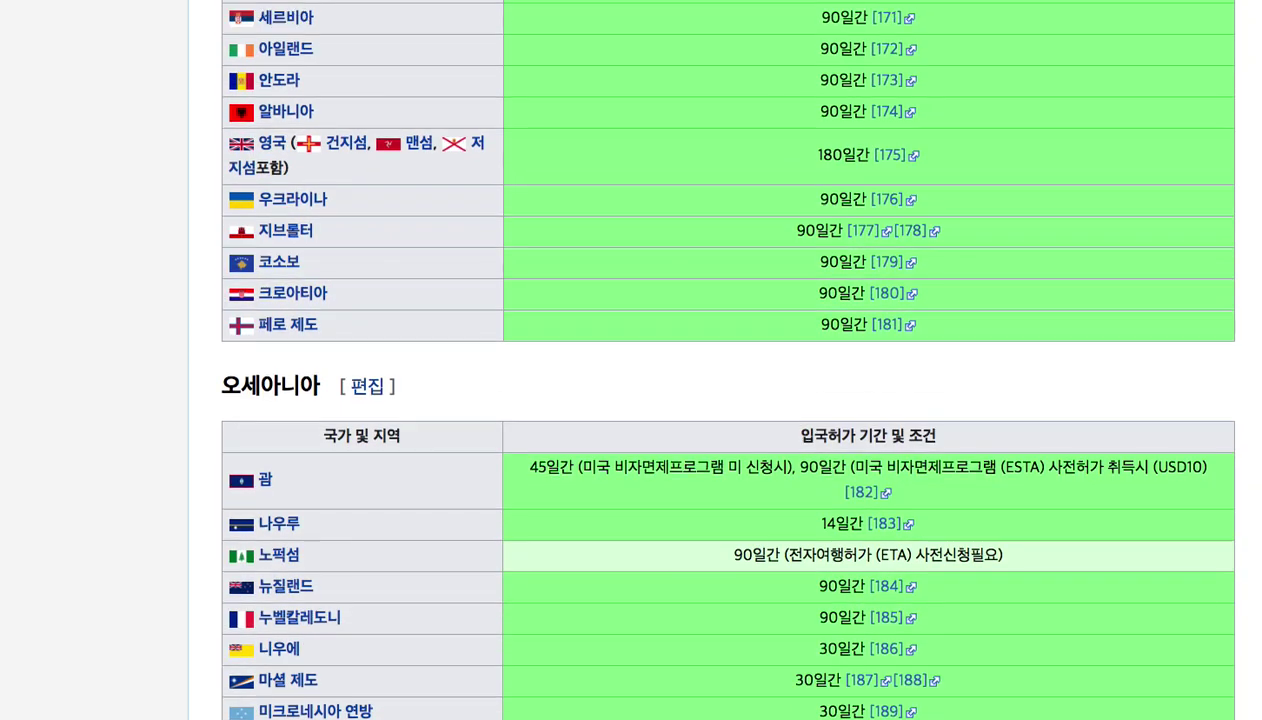
scroll(728, 360, "down", 16)
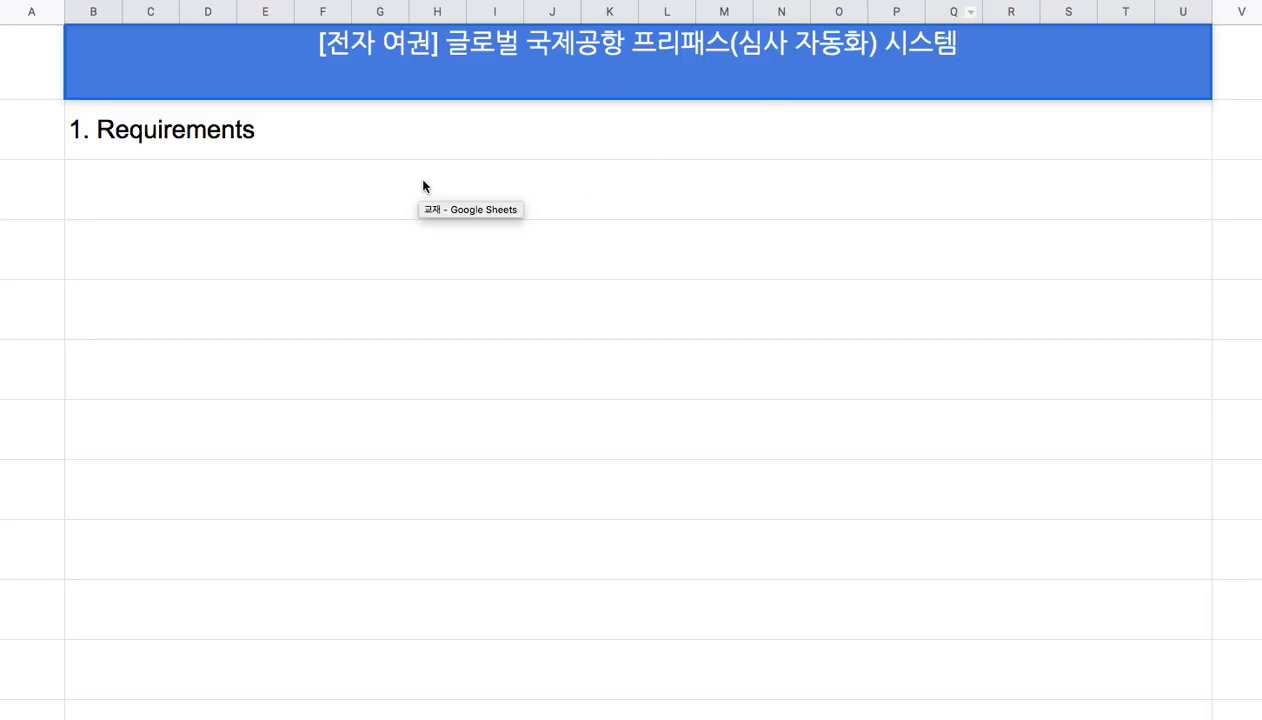
Extend the "1. Requirements" line with ": 188개 국가에 자동심사" in the Google Sheets document.
double_click(363, 144)
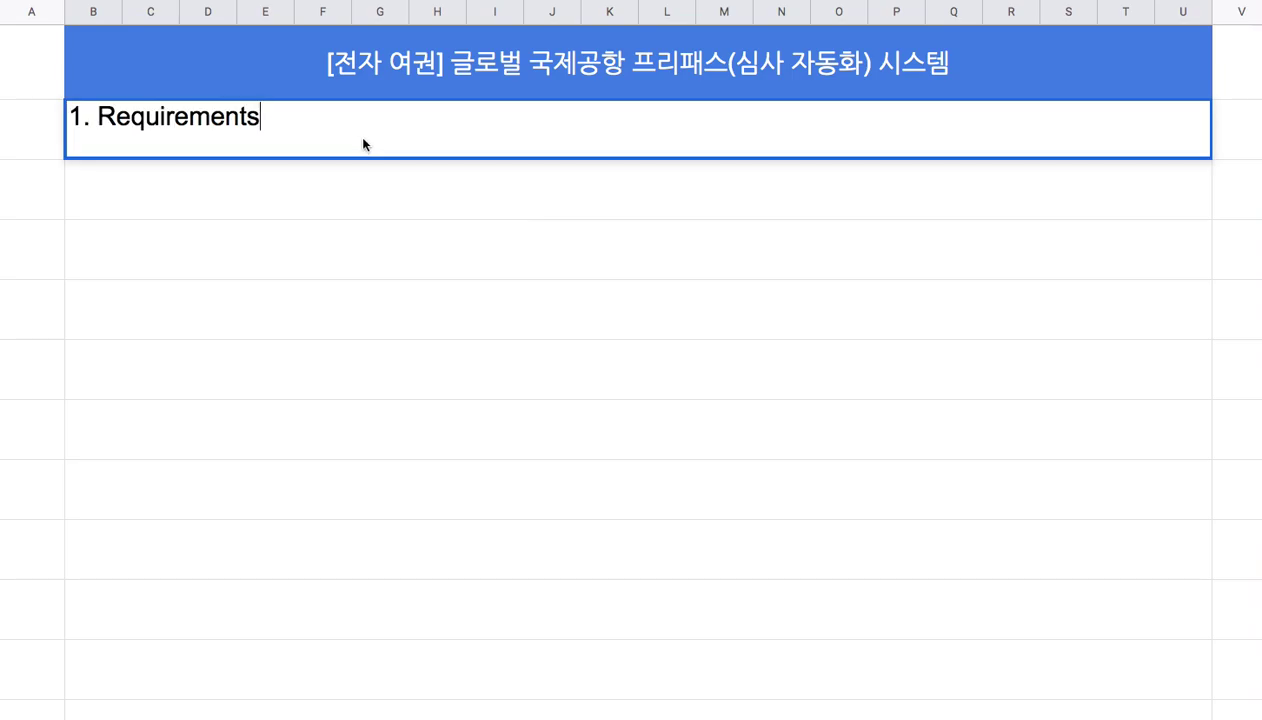
type(": 188개 국가에")
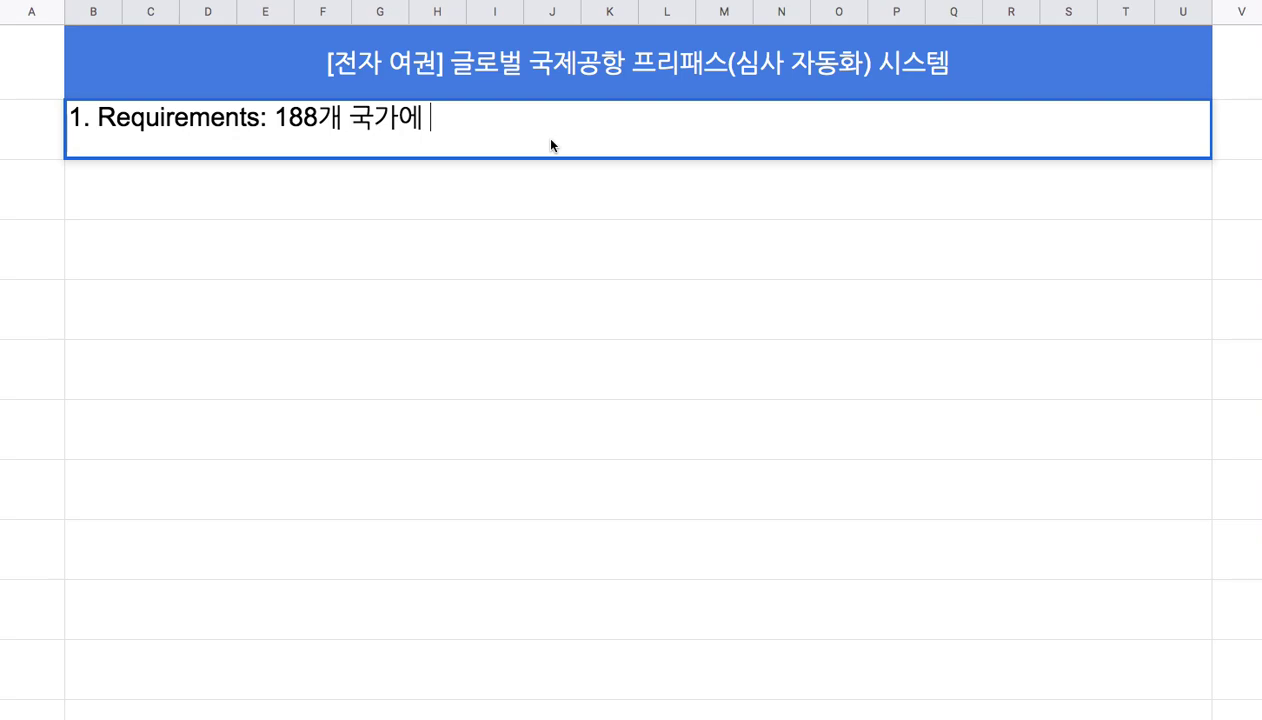
type("무심사")
key("BackSpace")
key("BackSpace")
key("BackSpace")
type("자동")
type("심사 ㅈ")
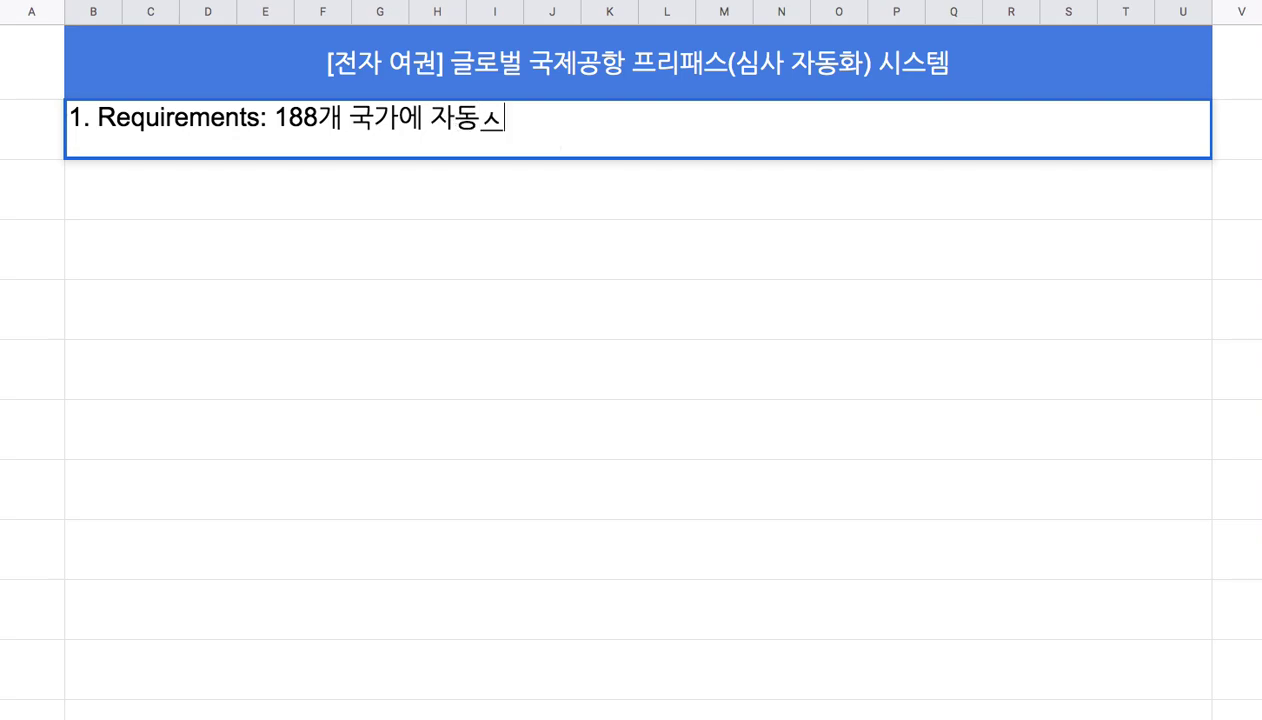
Complete the requirements line with "장치를 설치하는 것을 상정" and separate "자동" and "심사" with a space.
type("장치를 저")
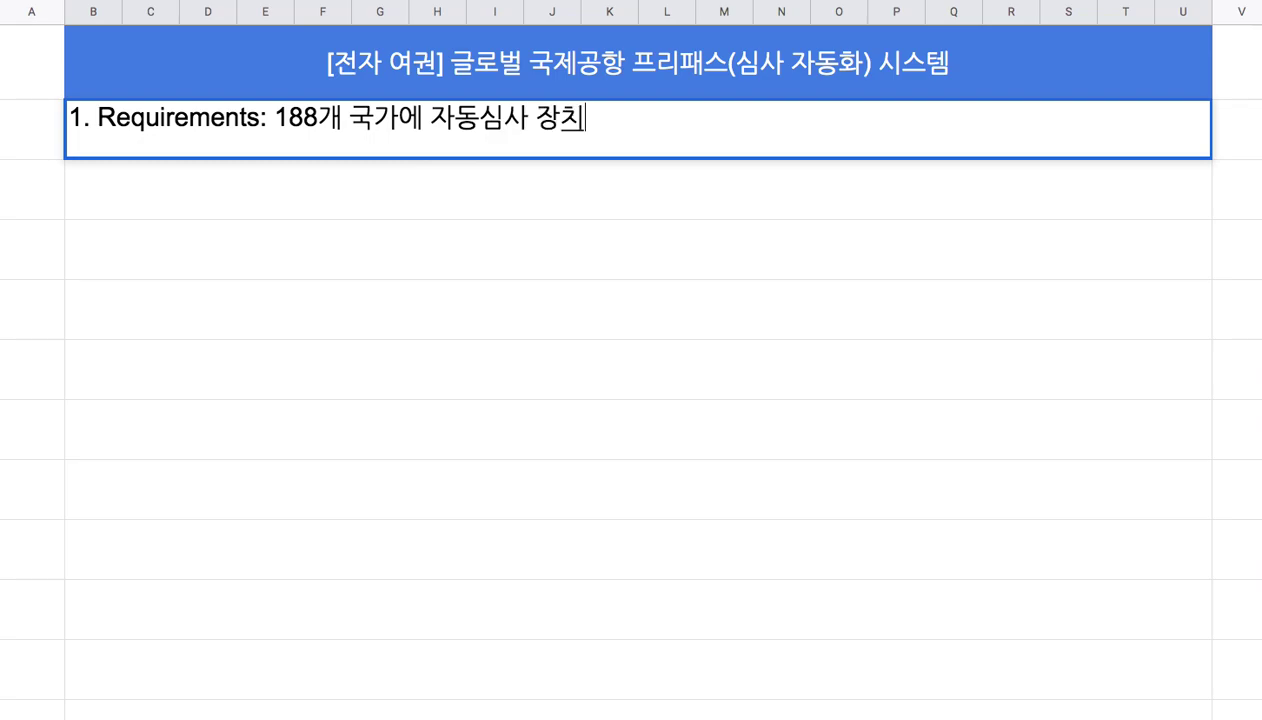
key("BackSpace")
key("BackSpace")
type("설치")
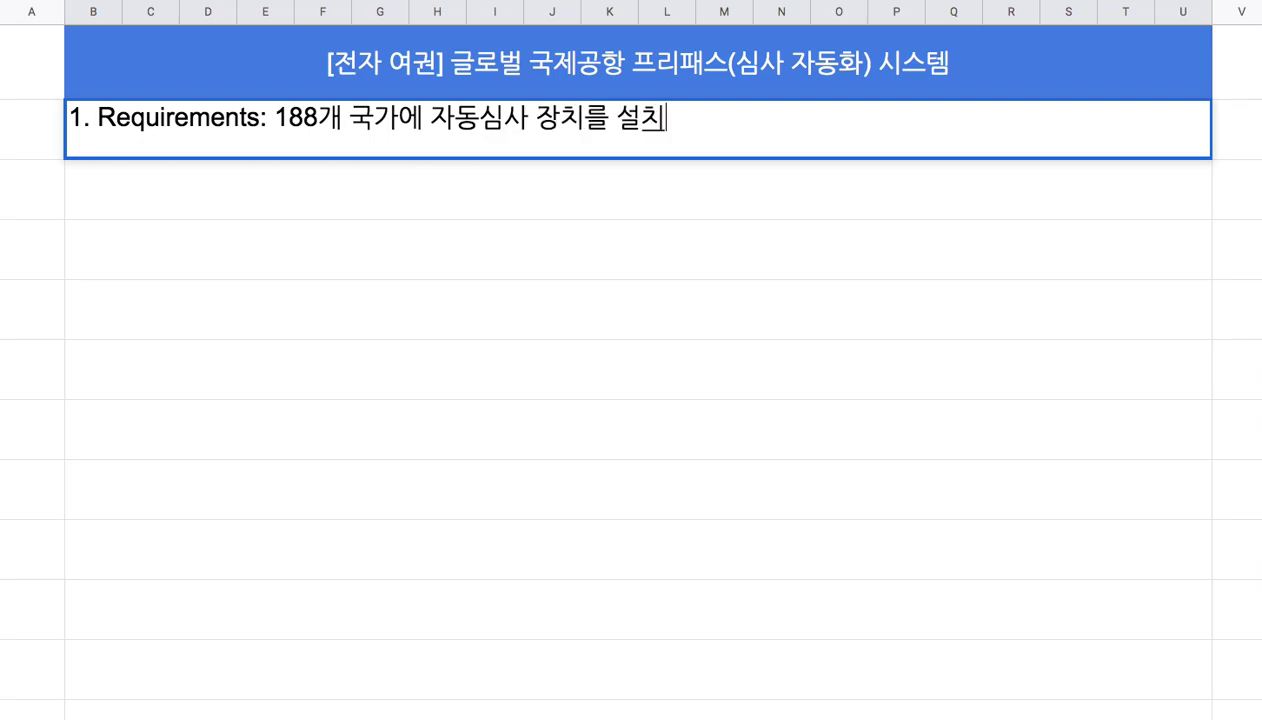
type("하는 것을 상정")
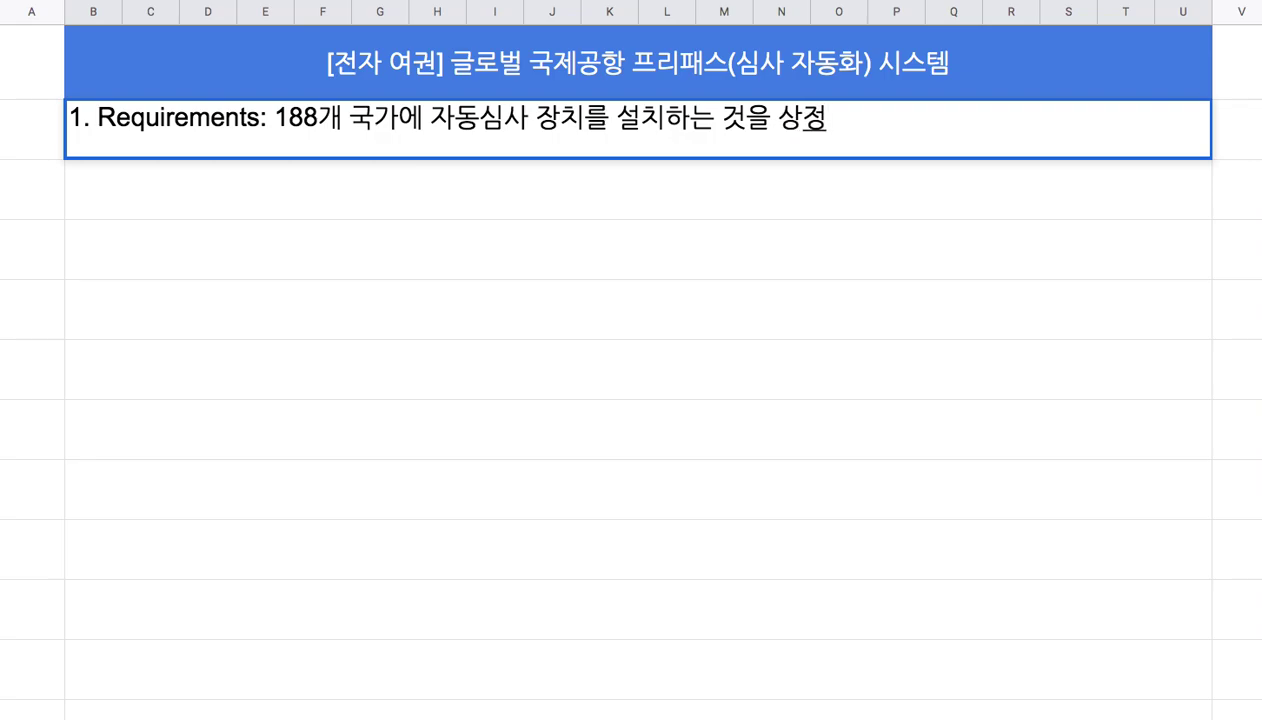
left_click(475, 120)
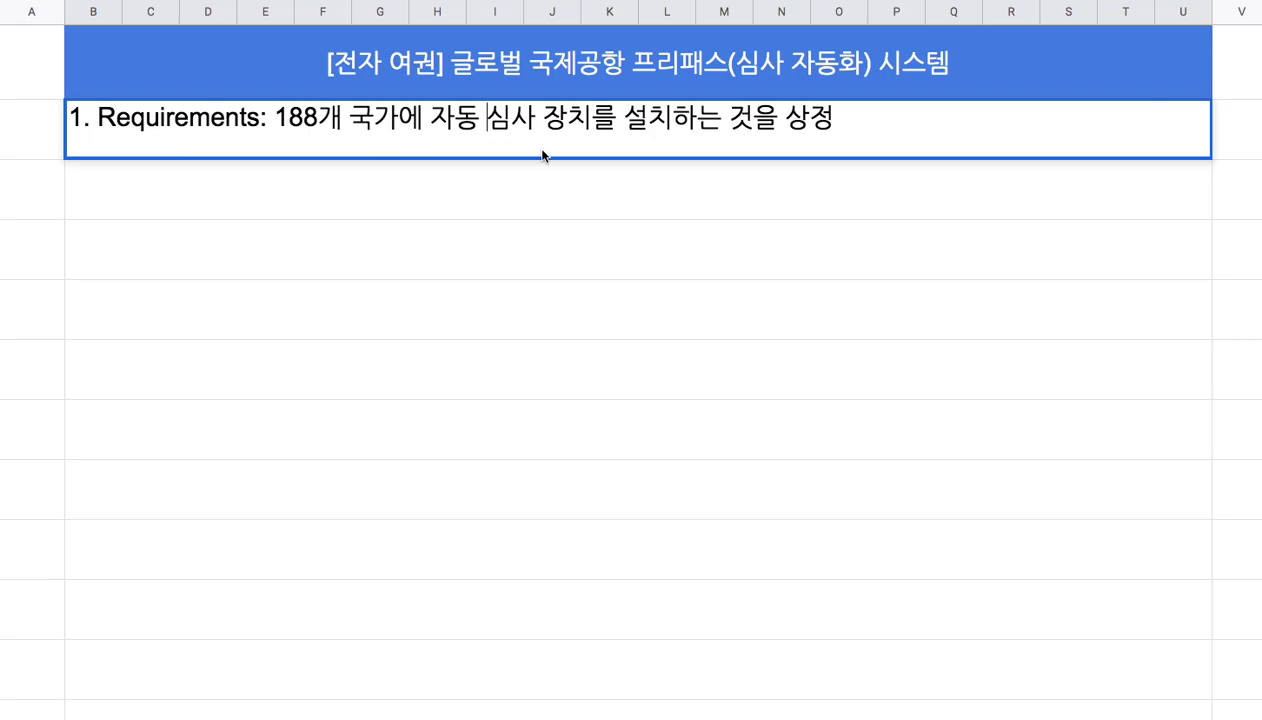
key("Return")
Increase the height of the ten rows starting at the requirements line to match the title row.
left_click_drag(8, 140, 18, 626)
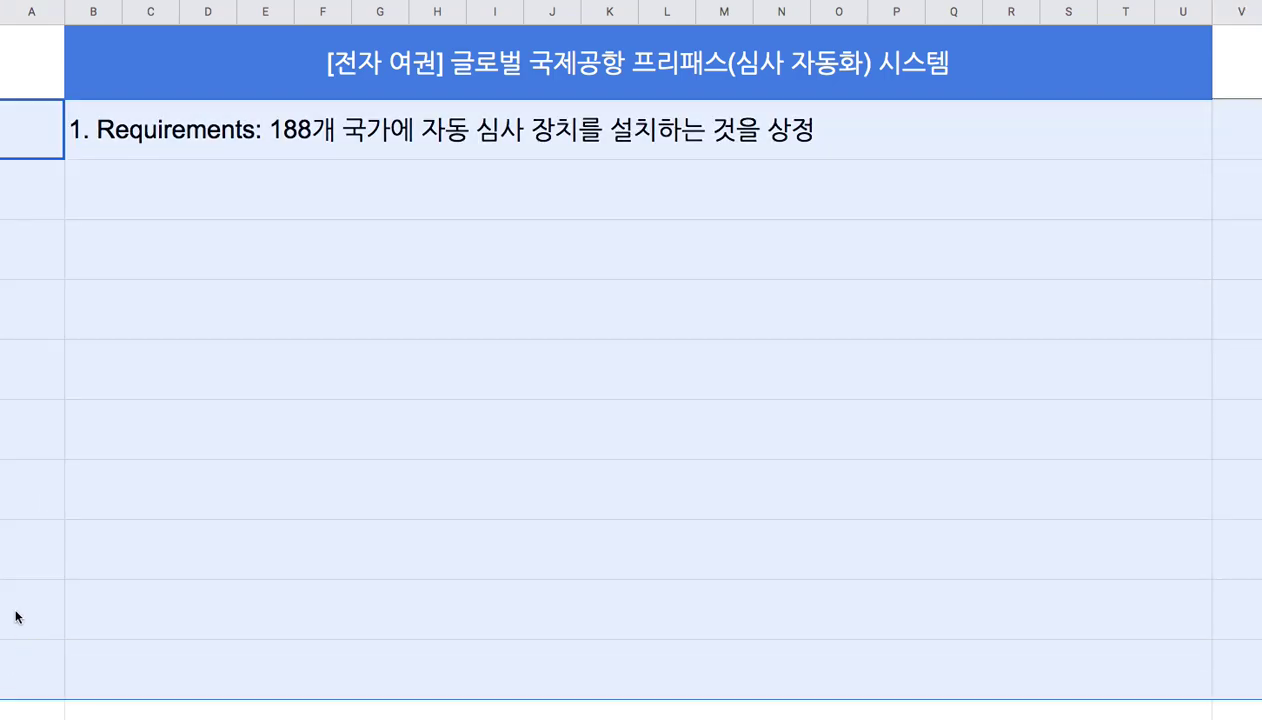
left_click_drag(2, 579, 2, 594)
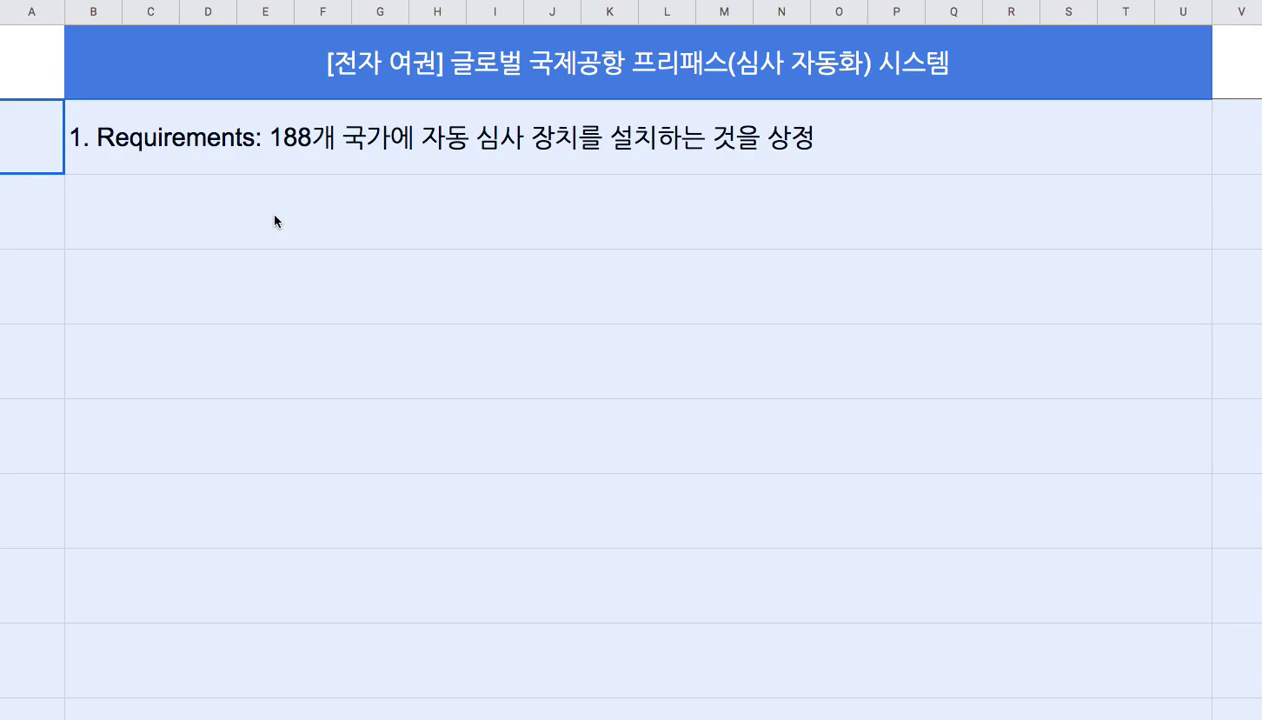
left_click(343, 165)
key("Return")
left_click_drag(430, 118, 806, 120)
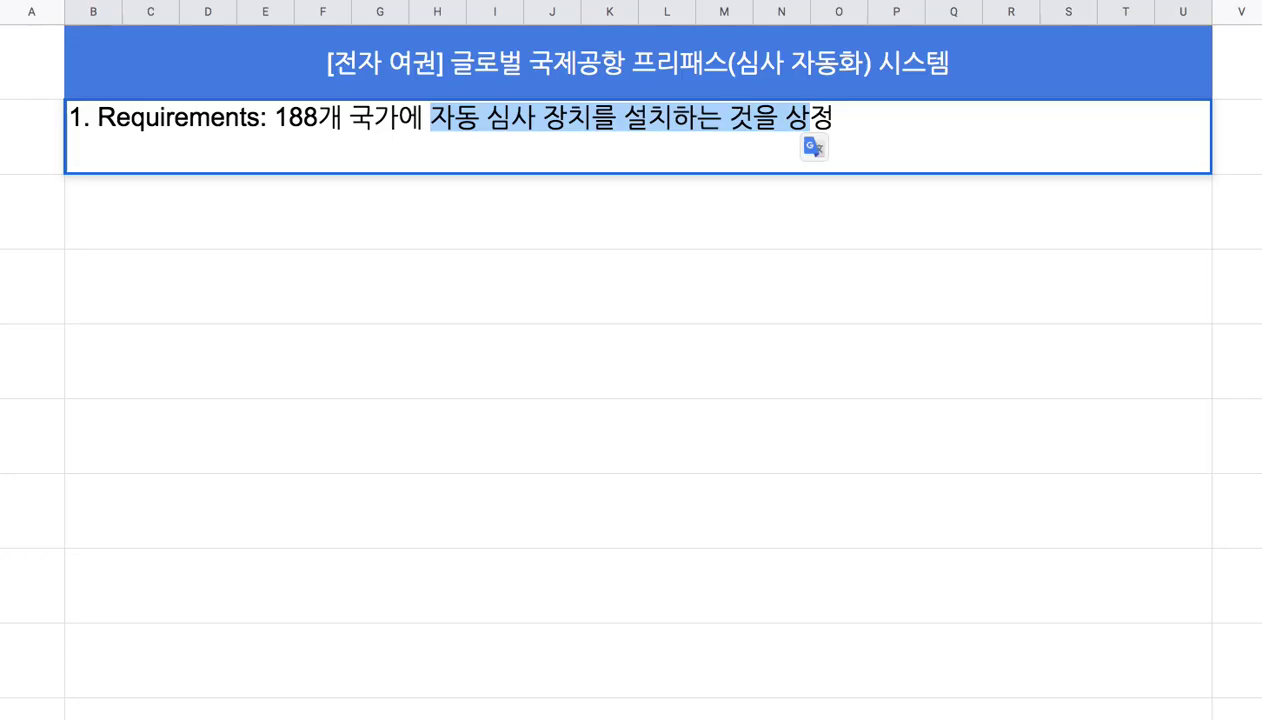
Enter "2. 출국 심사 => 입국 심사" in the row below the requirements line.
left_click(522, 218)
type("2. 출국 심사 ")
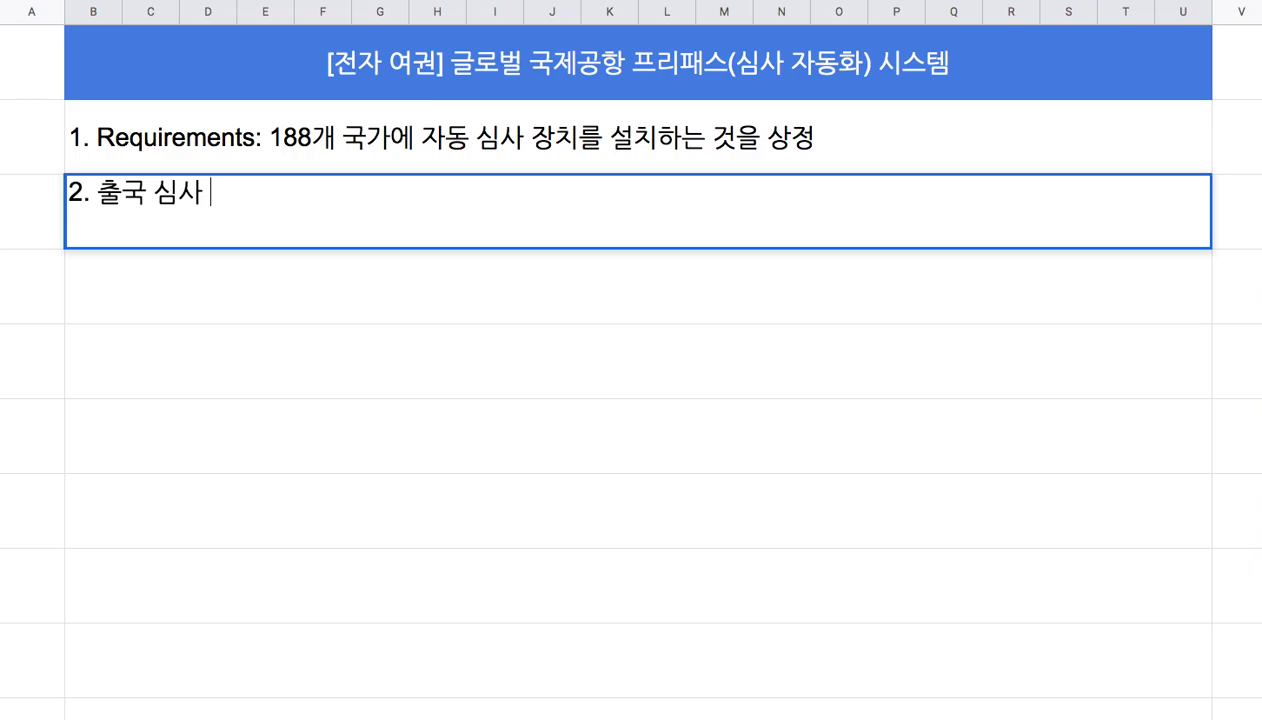
type("=> 입")
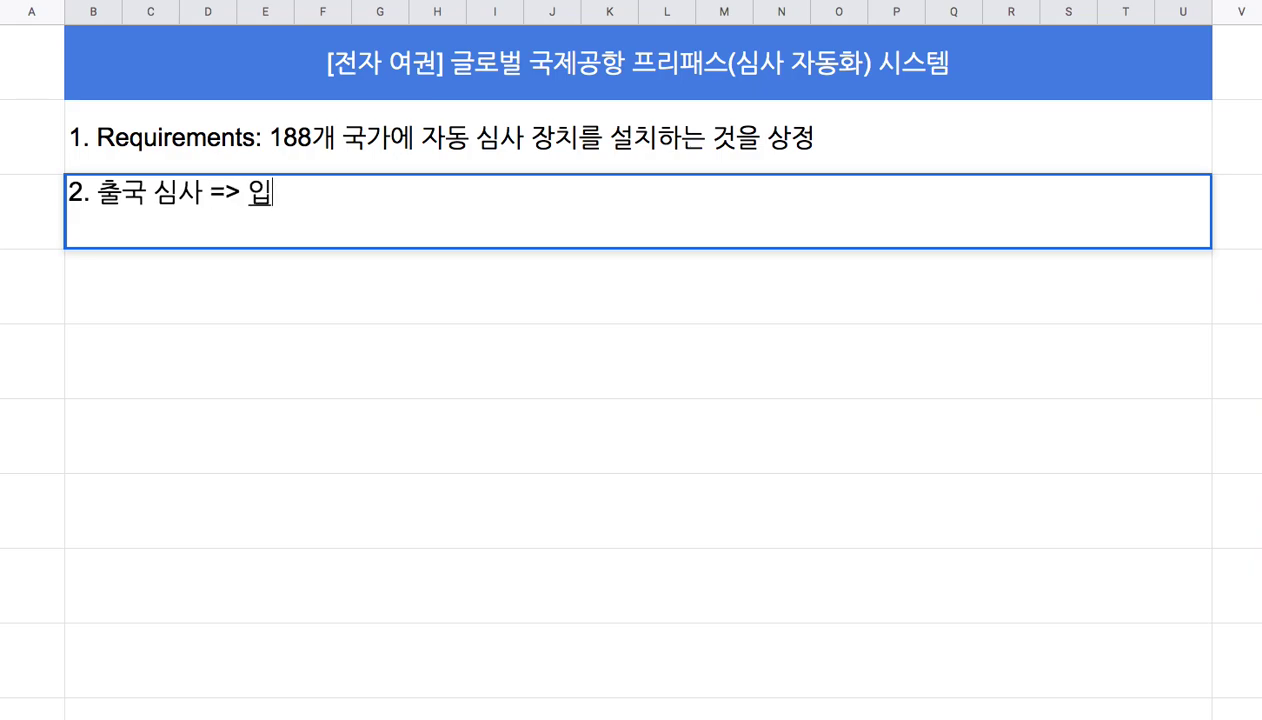
type("국 심사")
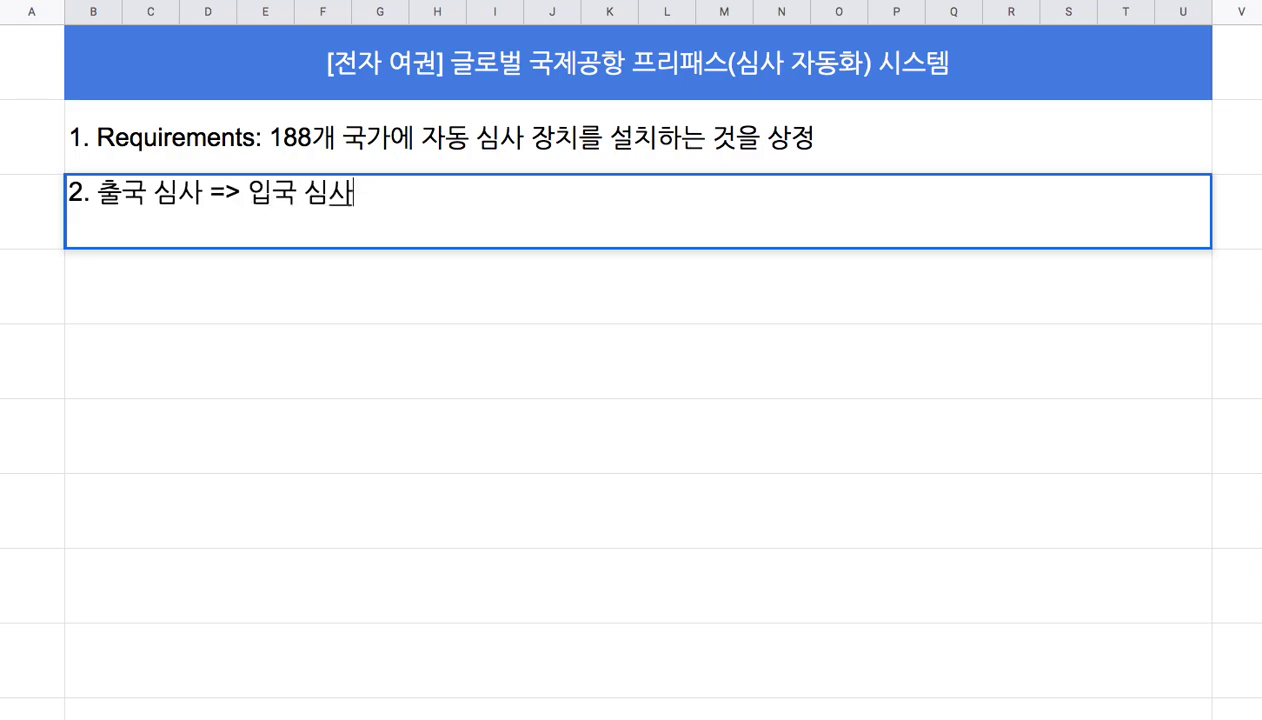
Insert "도착 국가" before "입국 심사" in the second line.
left_click(245, 192)
type("탁")
key("BackSpace")
key("BackSpace")
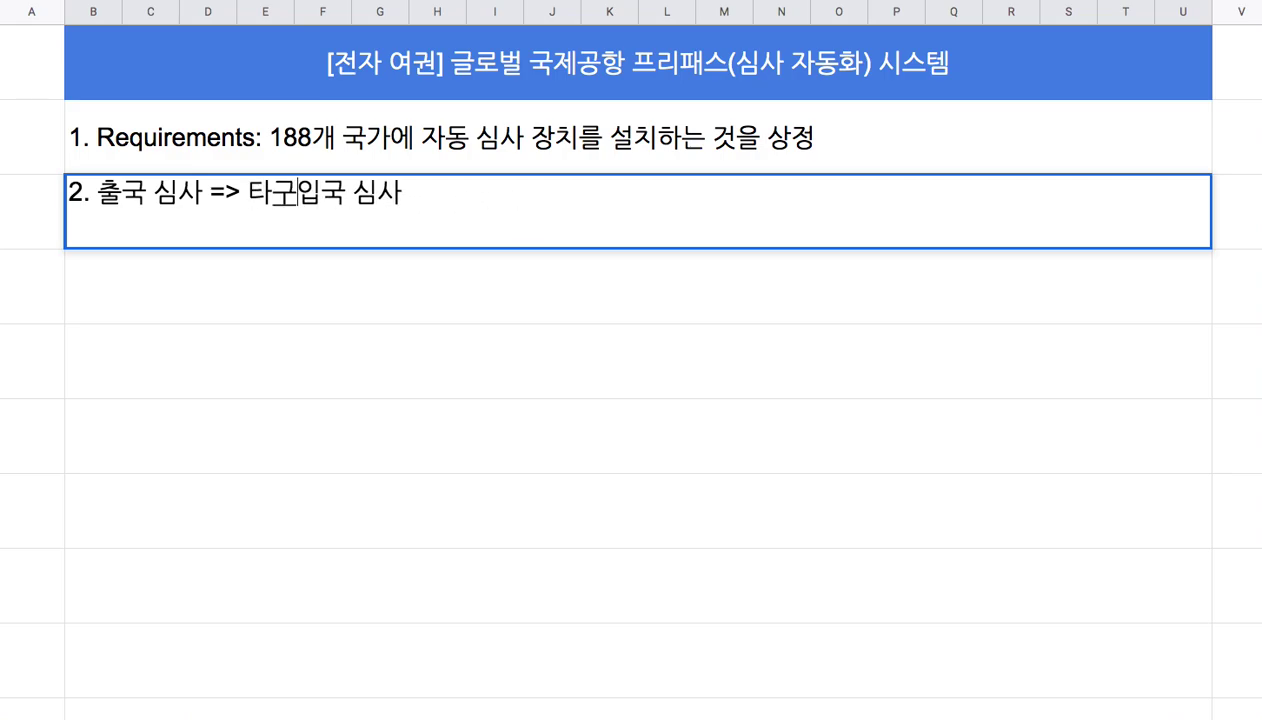
type("도착 ")
type("국가")
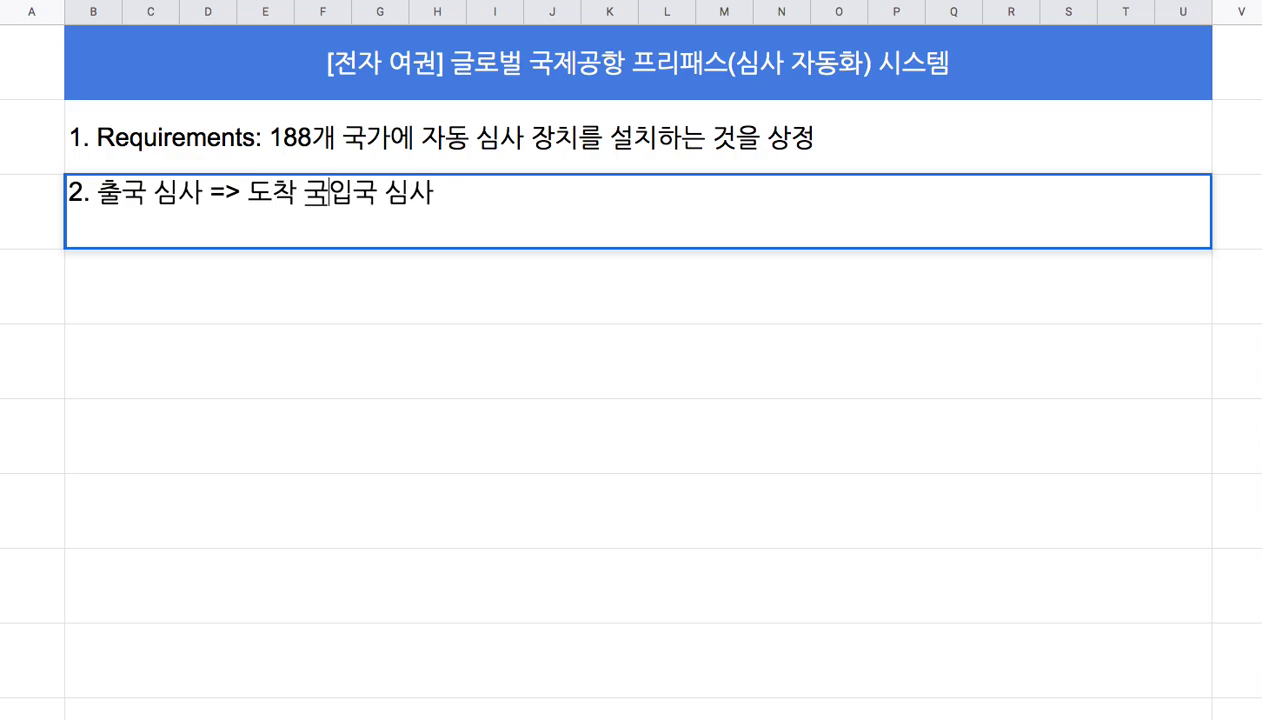
Expand the start of the second line so it reads "출국 국가의 출국 심사".
left_click(152, 194)
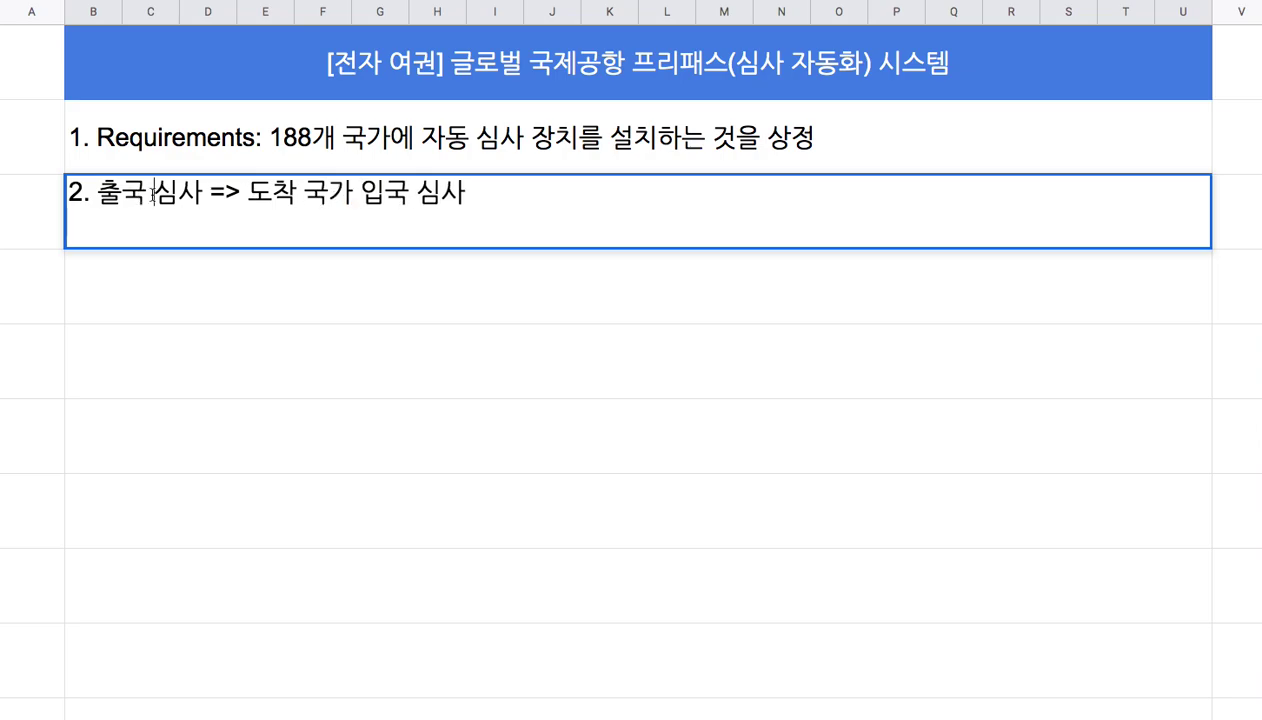
type("국가의 추")
type("ㄹ국")
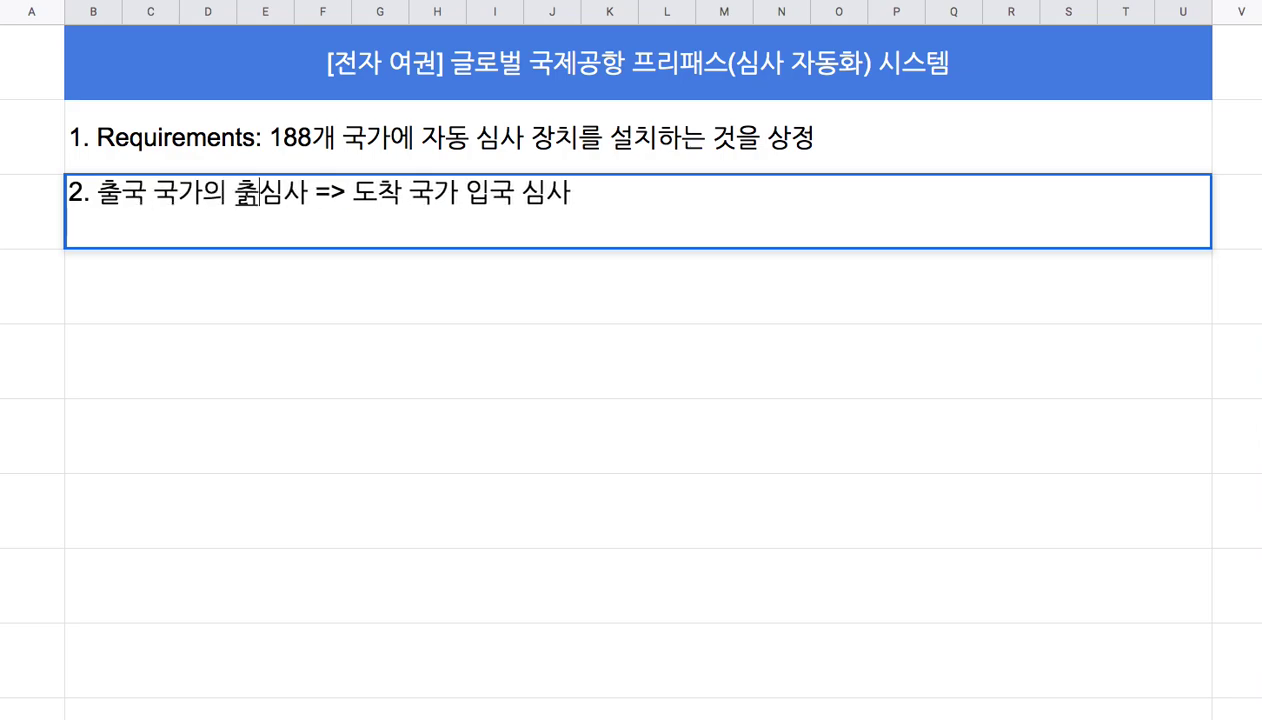
Append "=> 도착 국가의 출국 심사 => 출국" to the end of the second line.
left_click(631, 199)
type("=>")
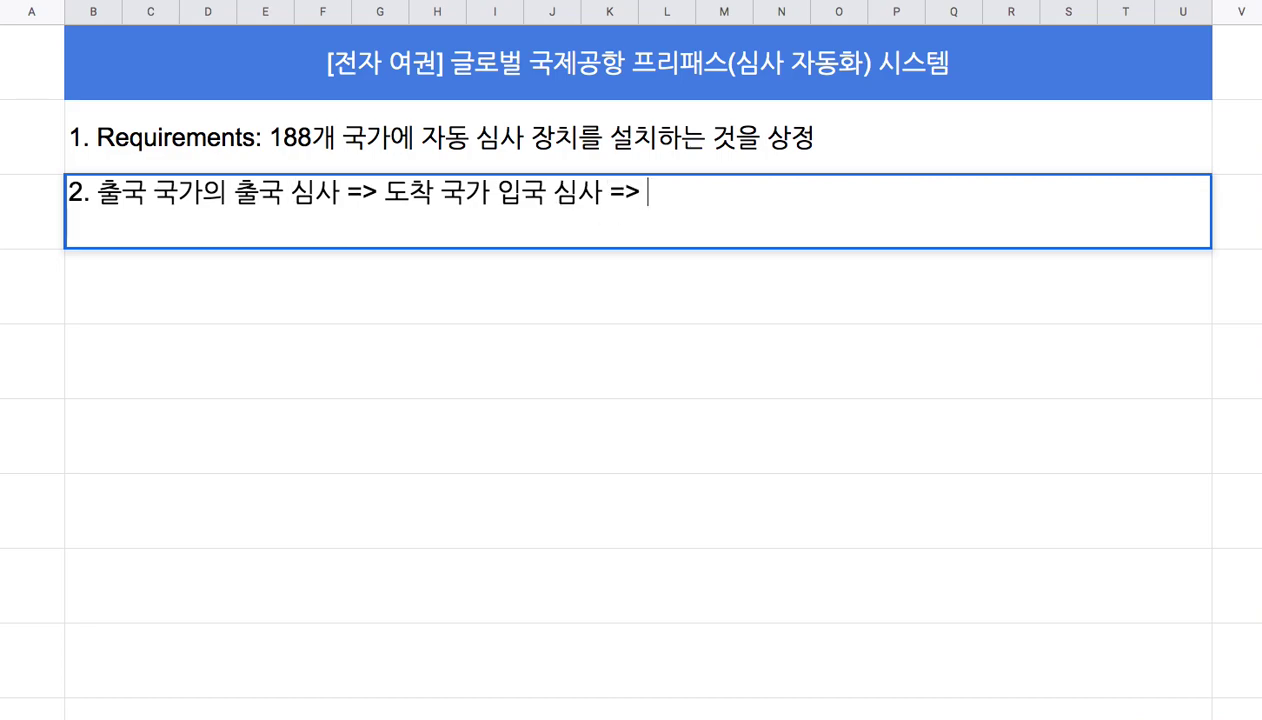
type(" 도착 국가")
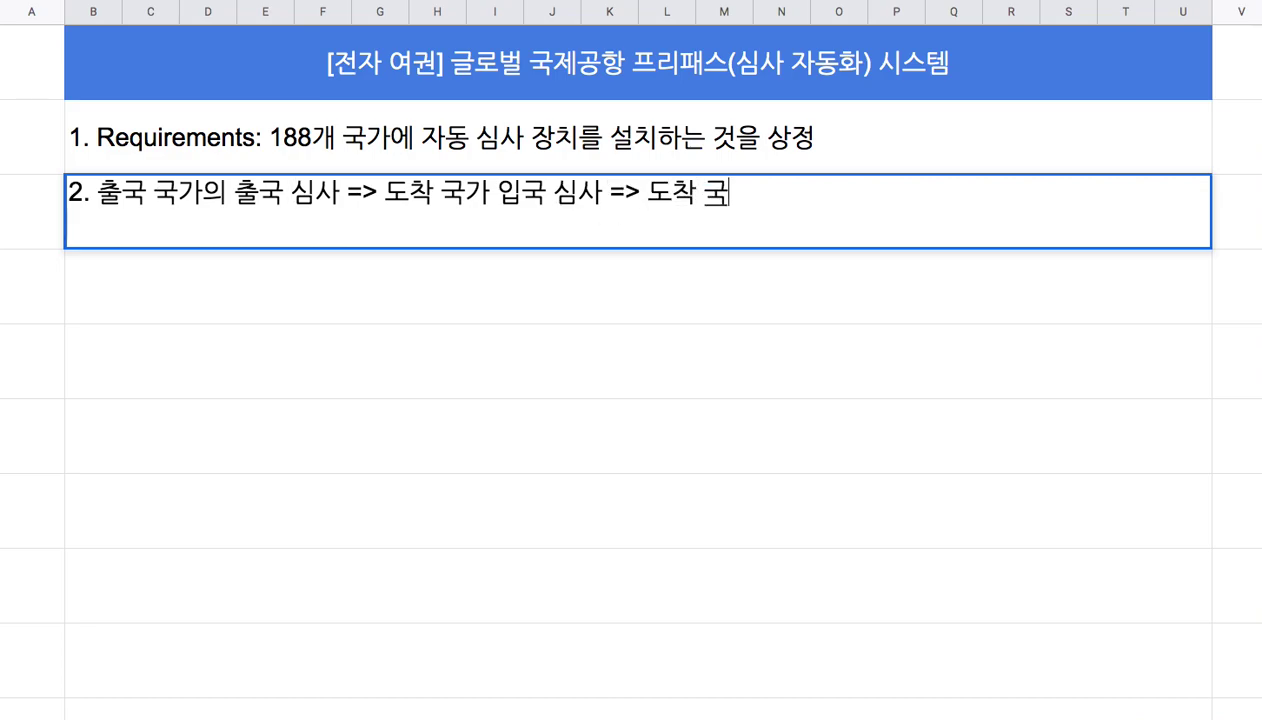
type("의 출국 심사 ")
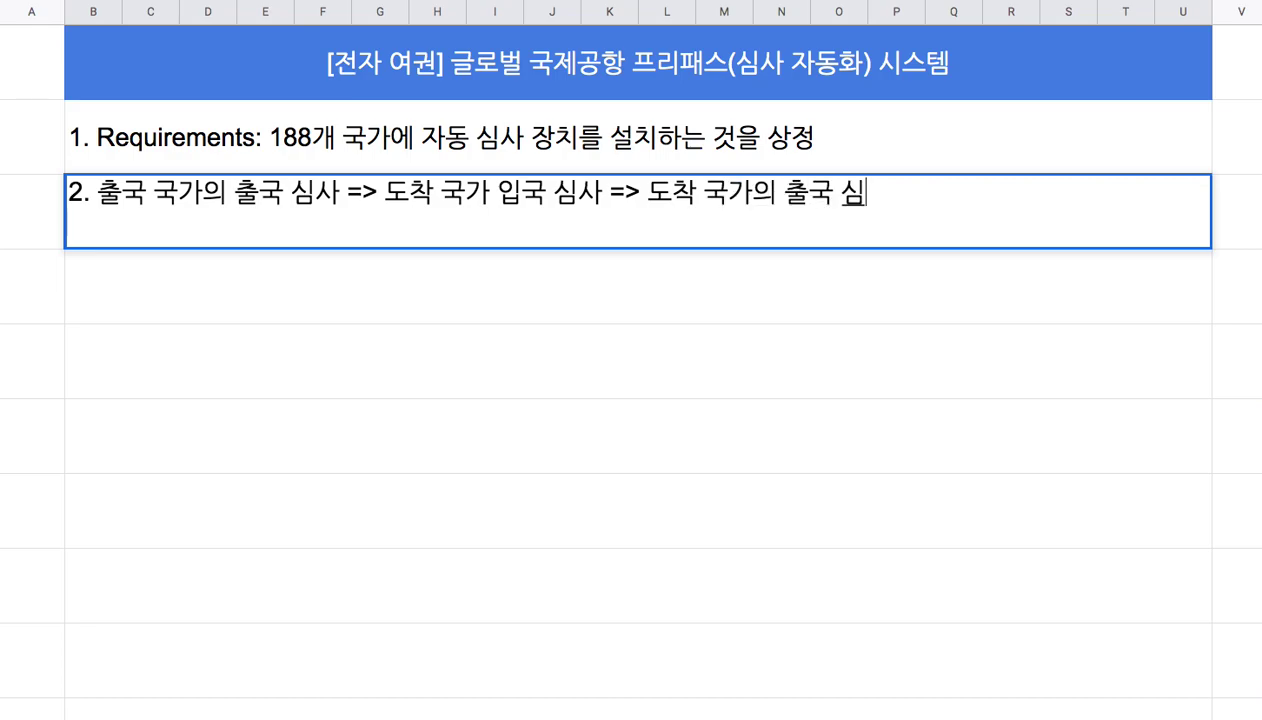
type("=>")
type("출국")
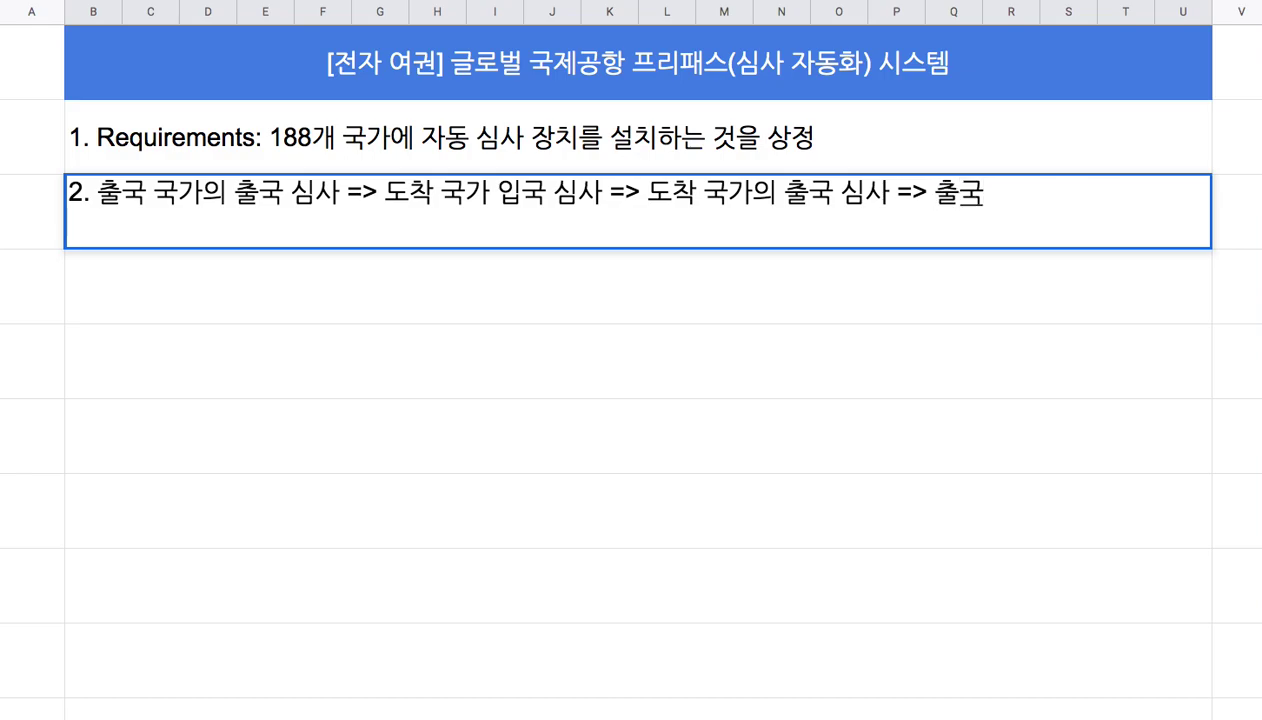
Replace "출국 국가" at the start of the second line with "한국" so it reads "한국의 출국 심사".
double_click(124, 193)
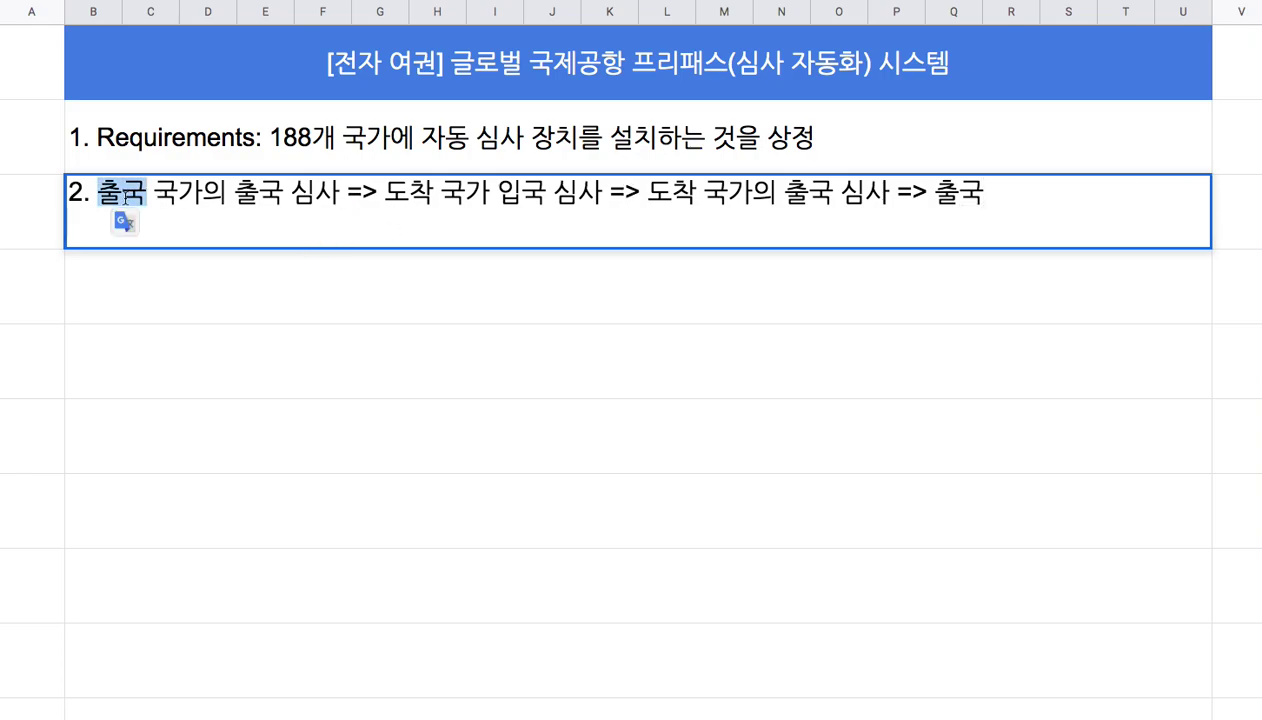
type("한국")
left_click(228, 193)
key("Left")
key("BackSpace")
key("BackSpace")
key("BackSpace")
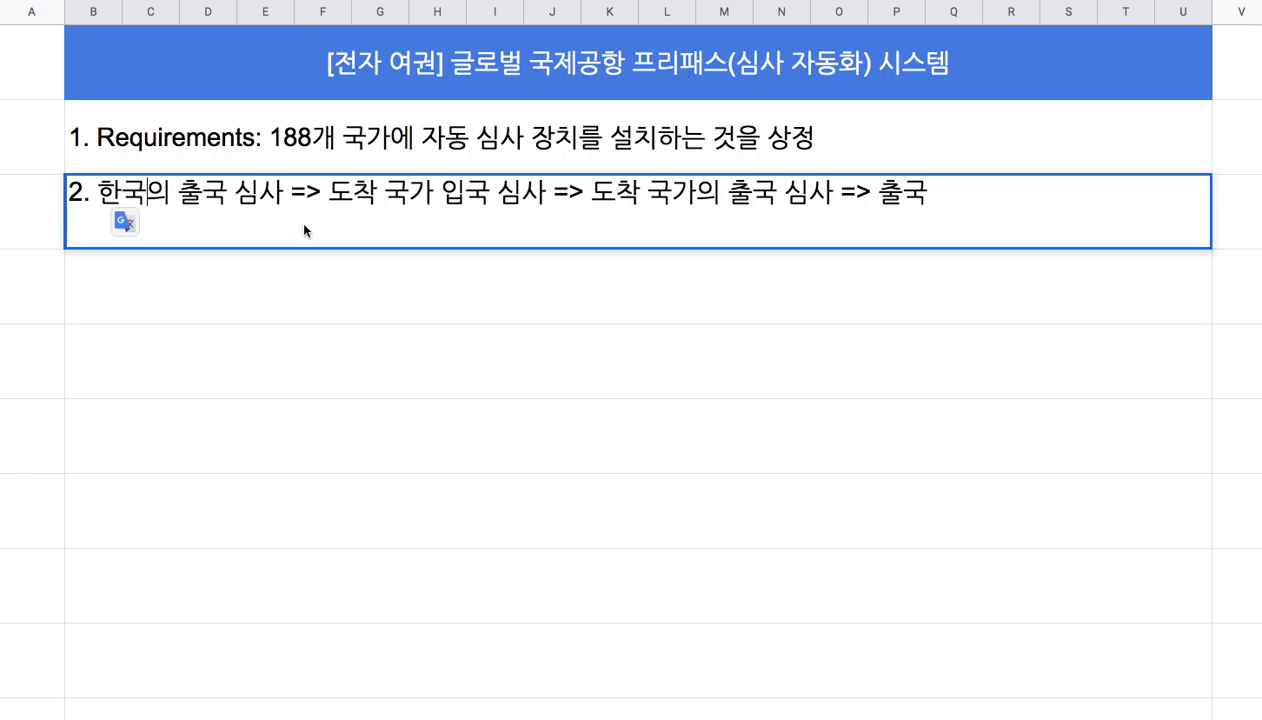
In the second line, change both "도착 국가" to "여행 국가" and the final "출국" to "한국의 입국 심사".
left_click_drag(329, 193, 430, 195)
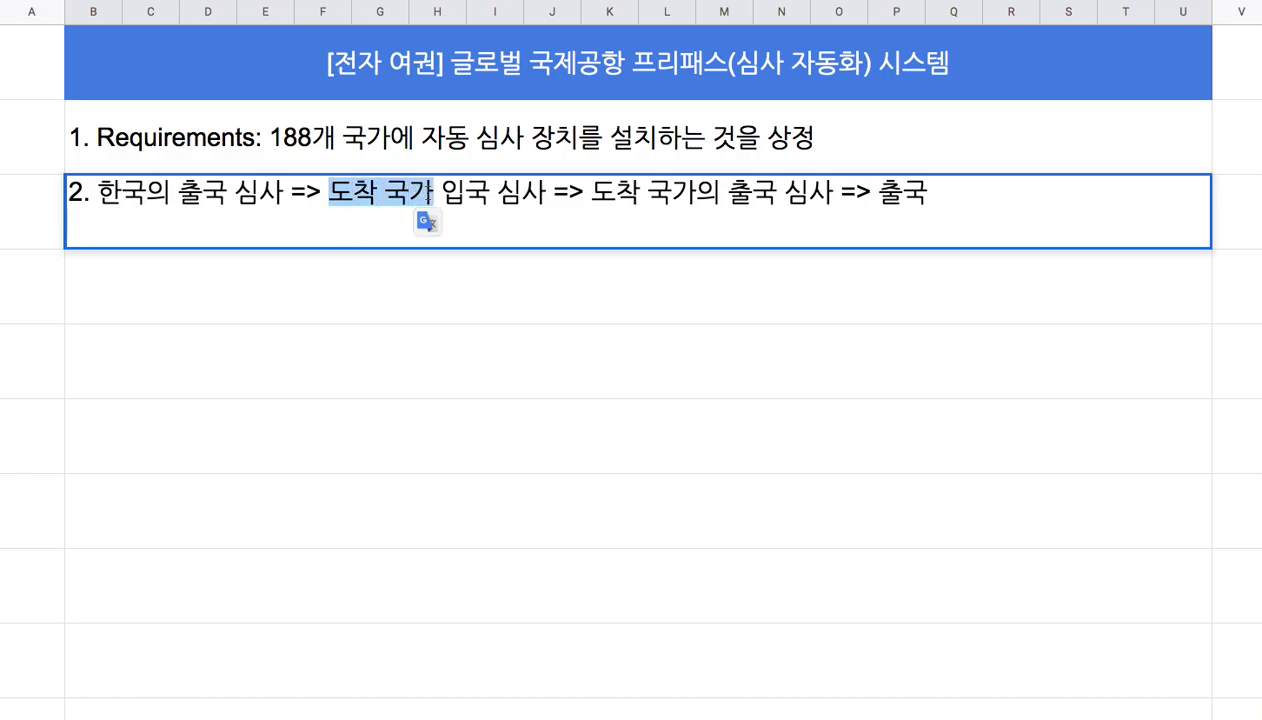
type("여행 국가")
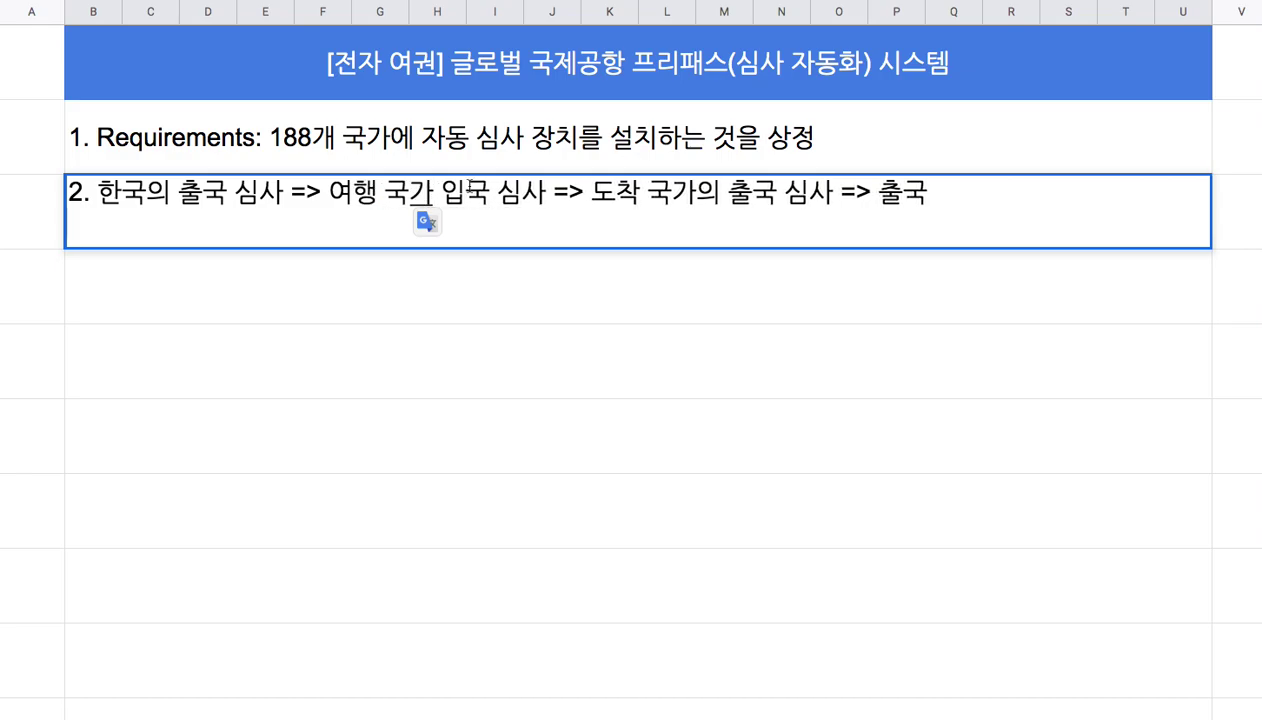
double_click(610, 192)
type("여행")
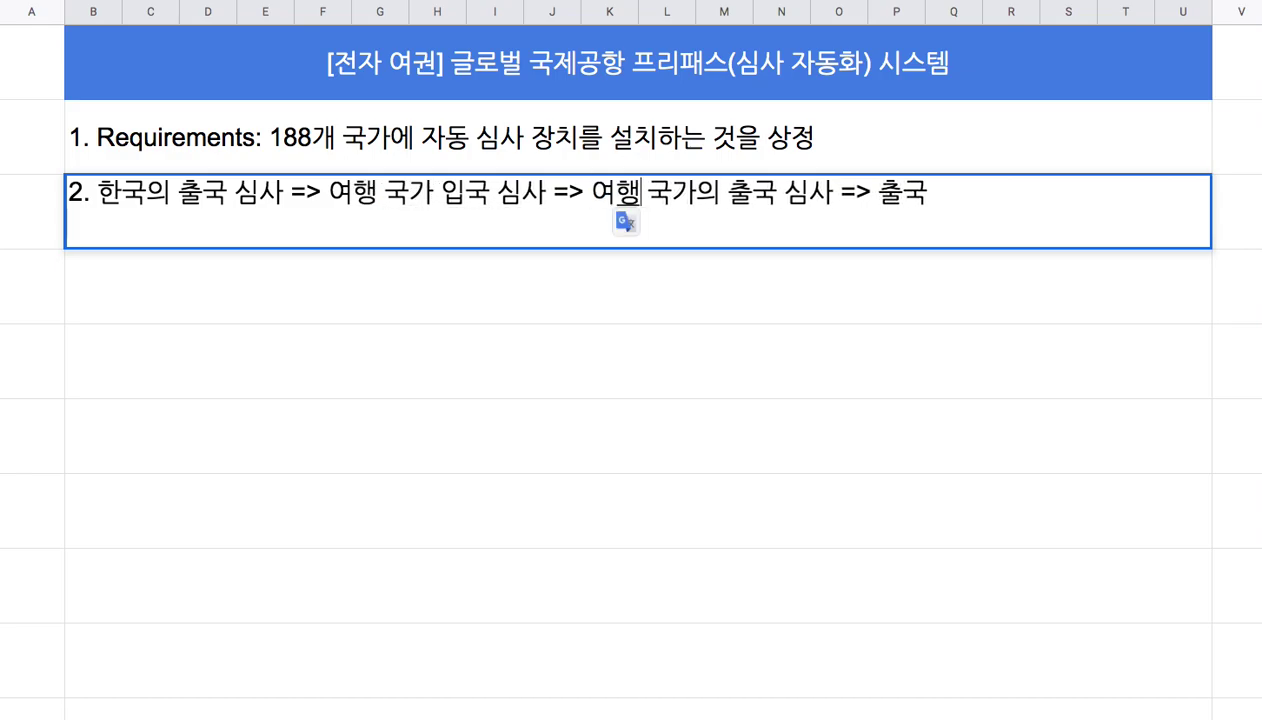
double_click(903, 192)
type("한국의 입국 ㅅ심사")
Highlight the whole inspection flow in the second line and review the Wikipedia article on visa-free countries for Korean citizens.
left_click(179, 193)
left_click(943, 240, "shift")
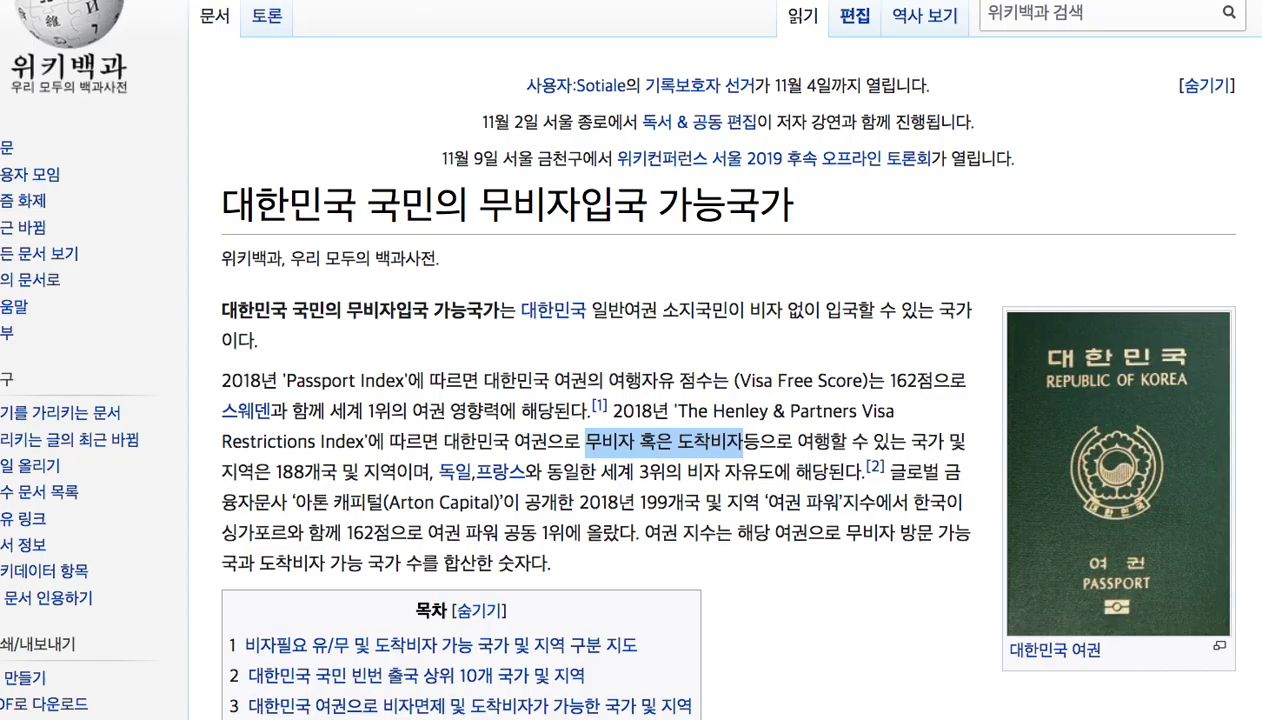
scroll(338, 145, "down", 3)
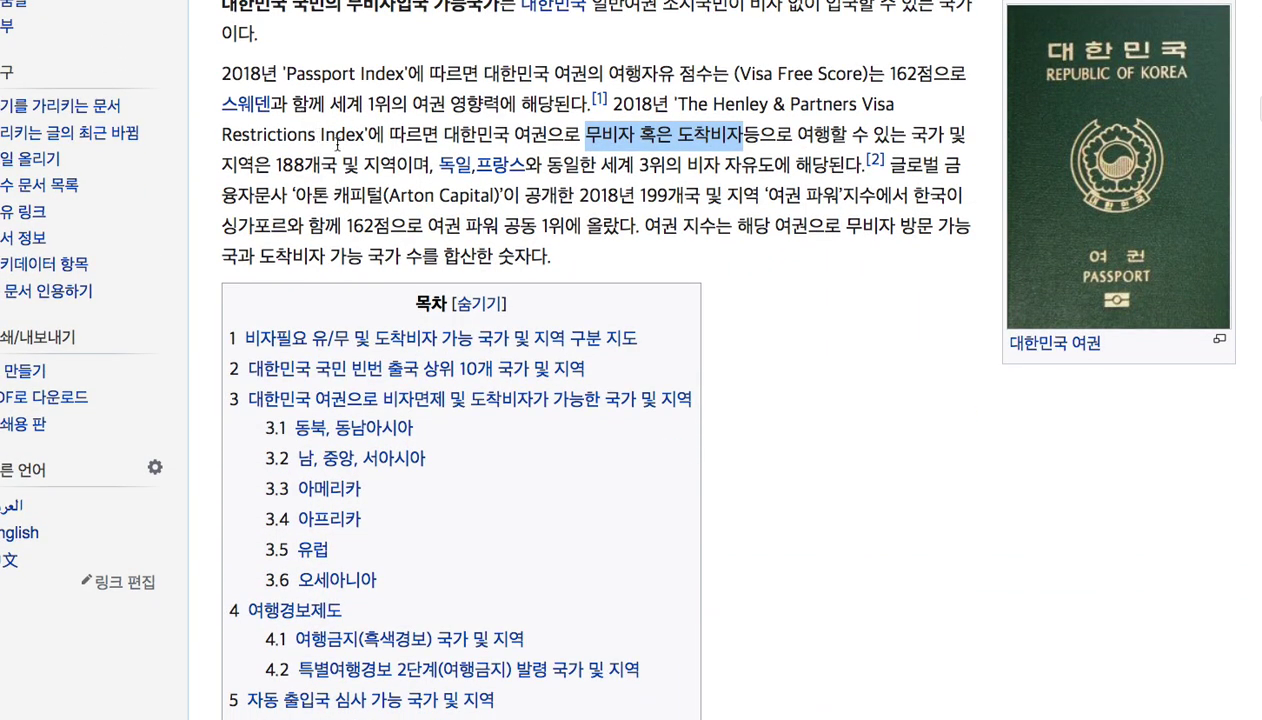
left_click(270, 163)
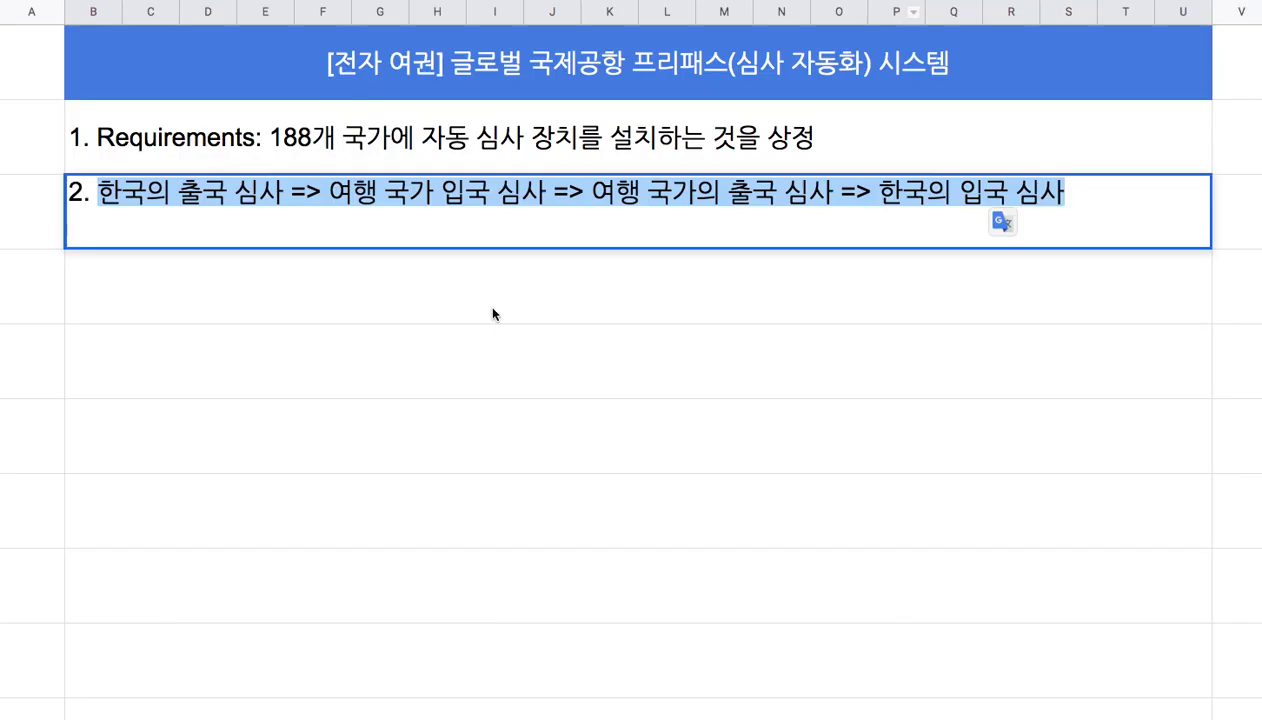
Enter "3. 기계 장치의 구성과 설계" in the row below the inspection flow.
left_click(492, 314)
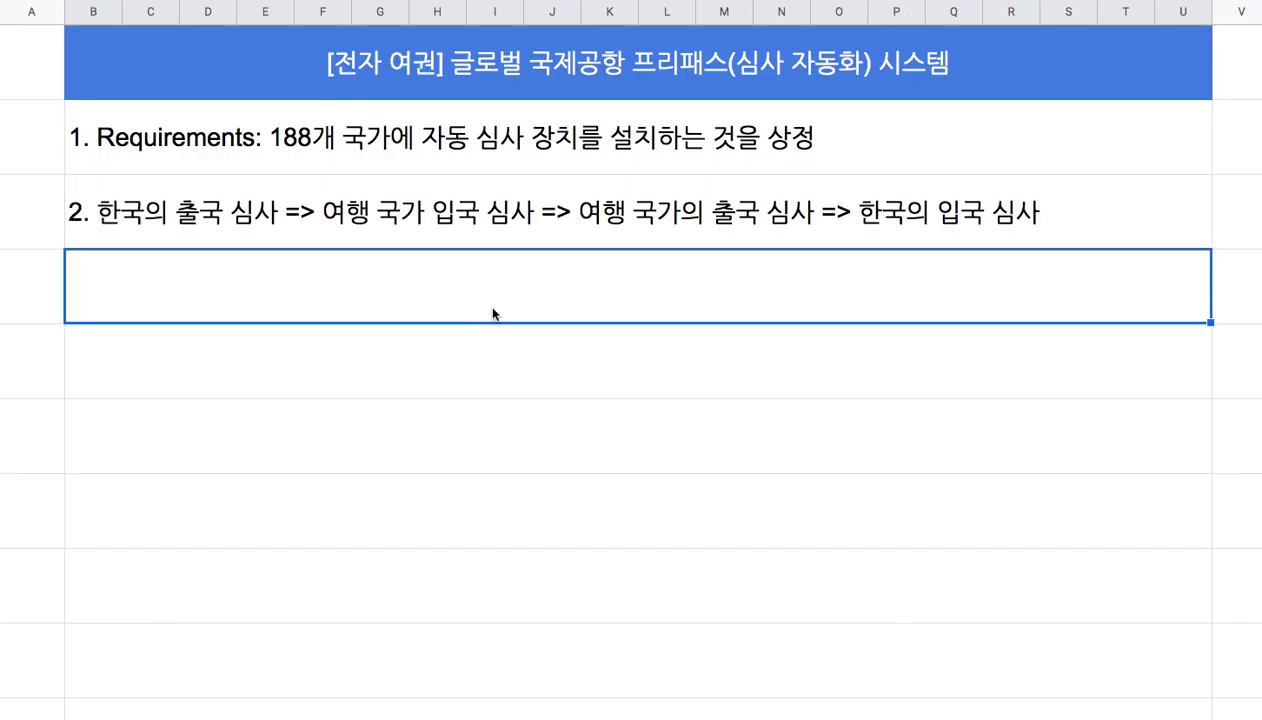
type("3. ")
type("기계 장치의 ")
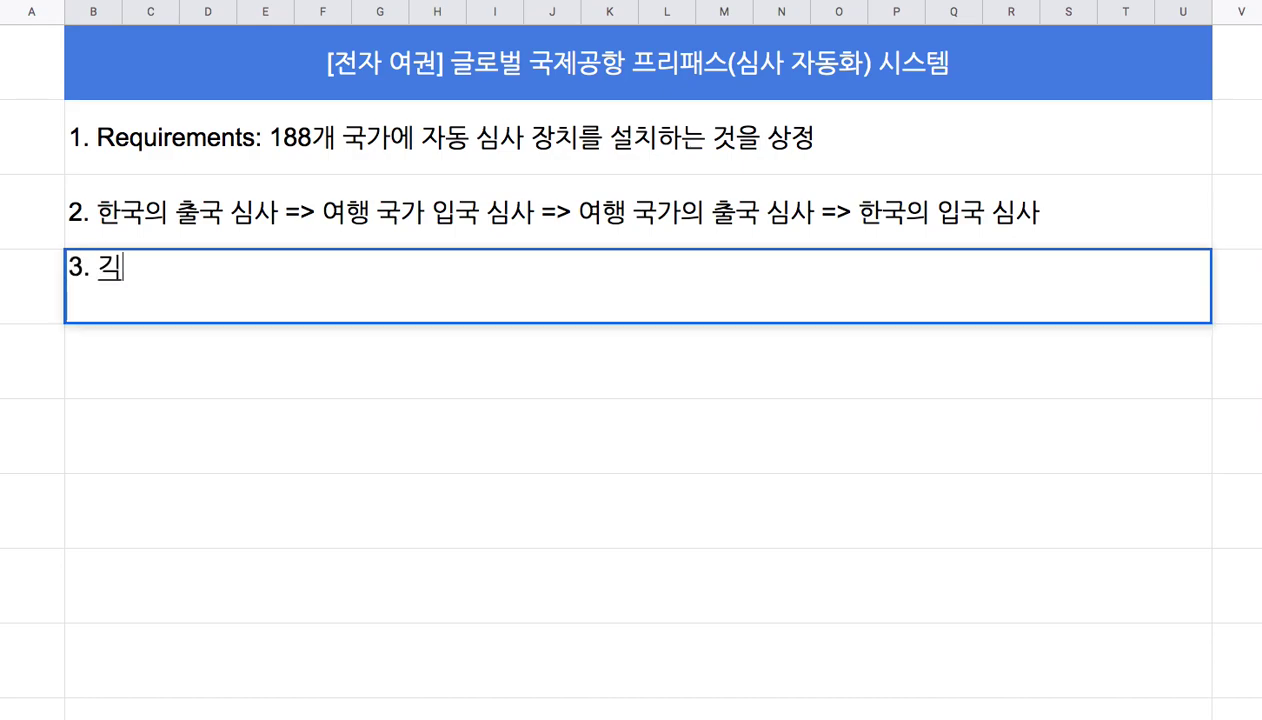
type("구성과 설계")
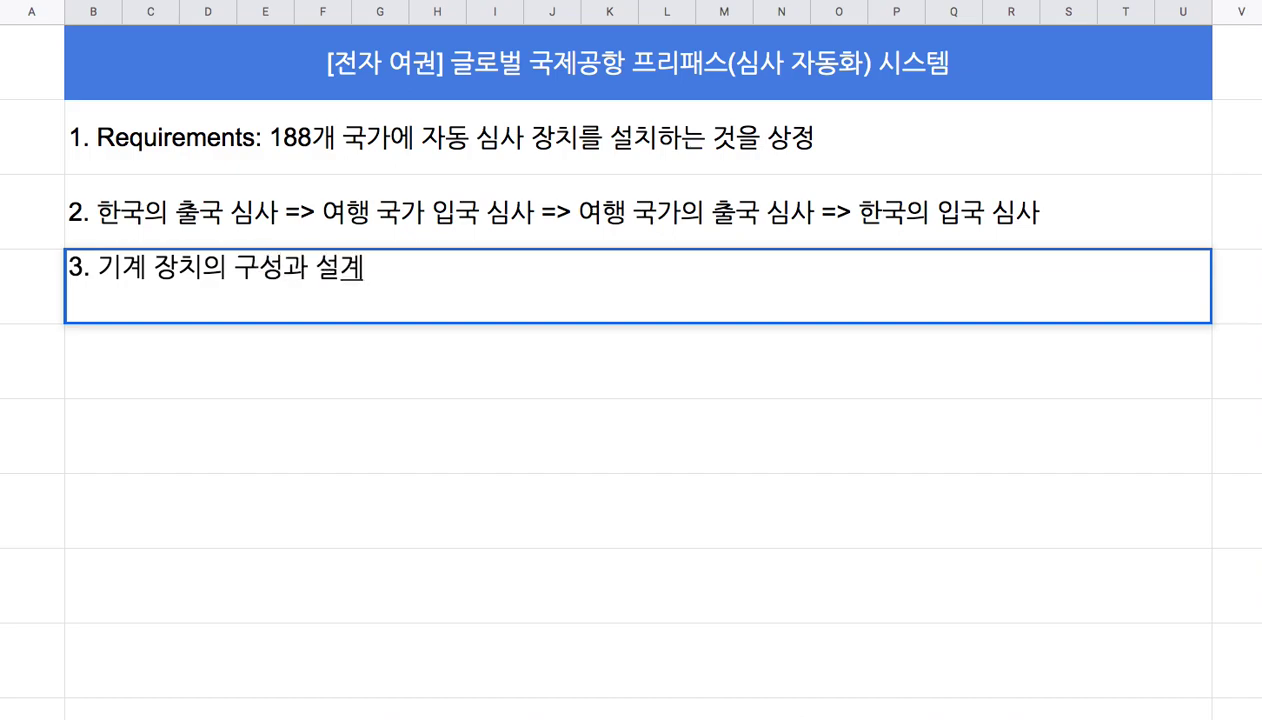
key("Return")
Enter "4. 188개 국가의 국제 공항에 설치" in the row below the third line.
type("4. 188개 국가의 국제")
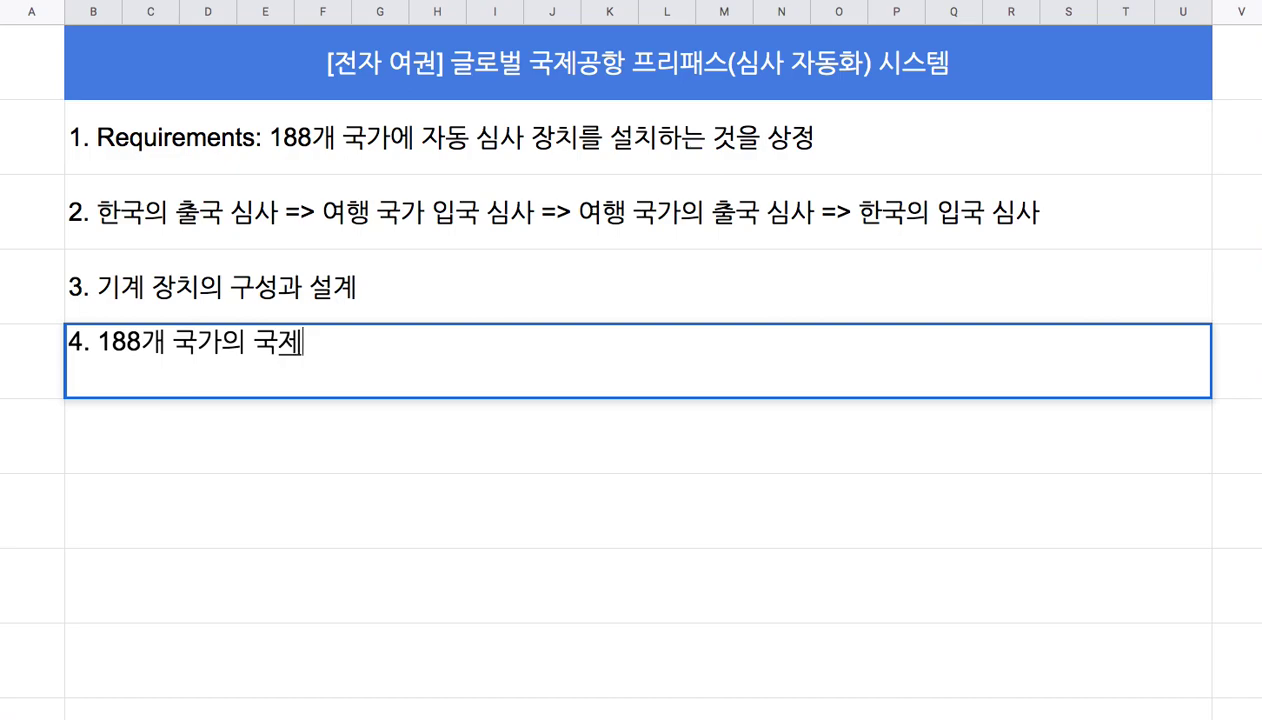
type(" ㄱ")
key("BackSpace")
type("공항")
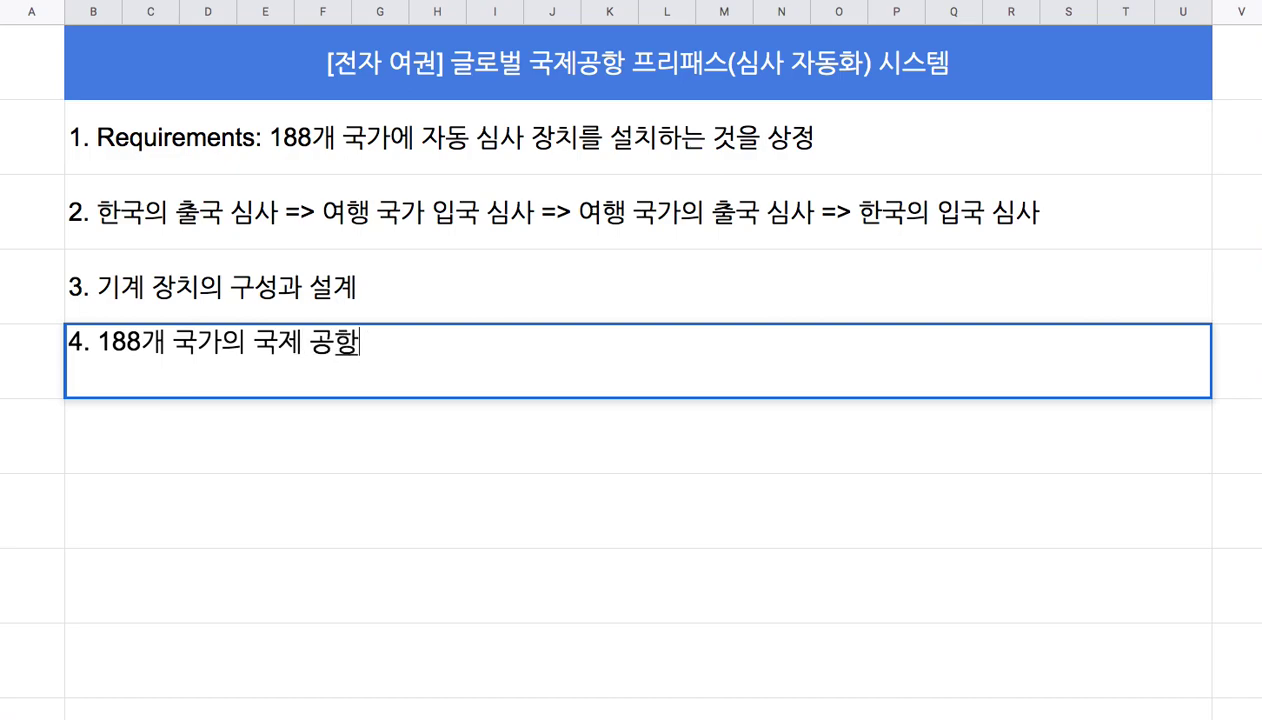
type("에 설치")
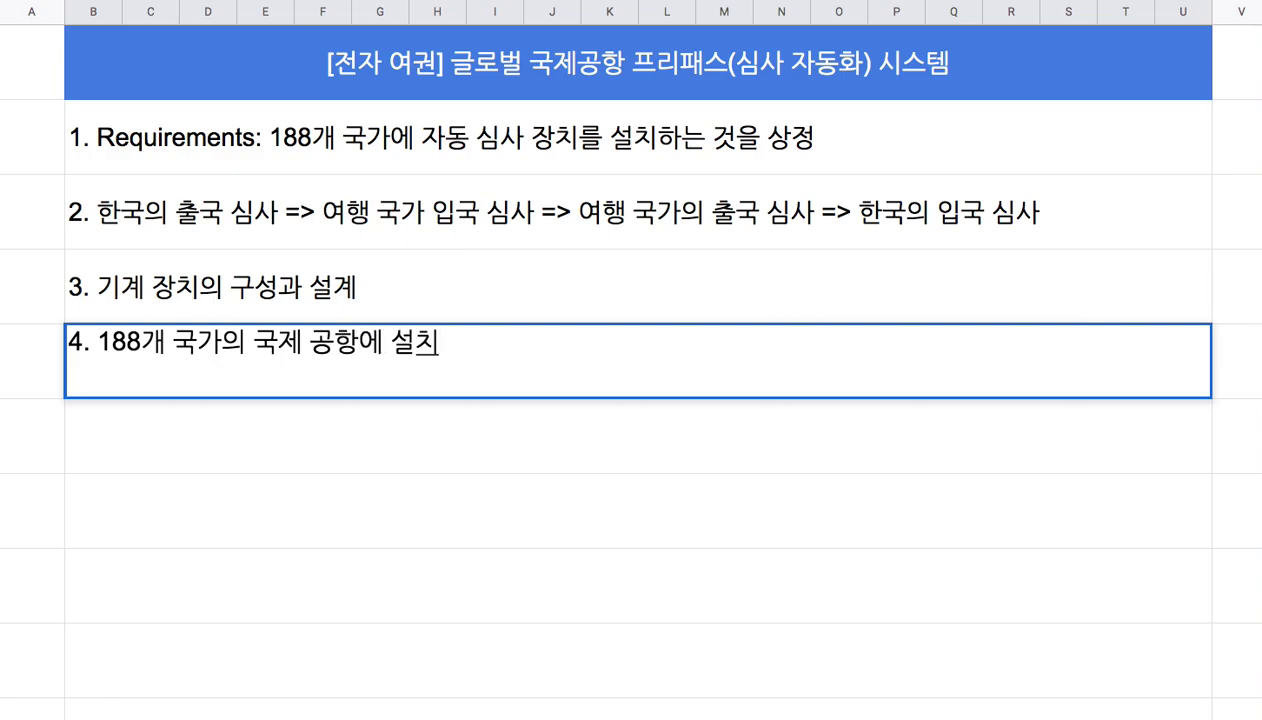
key("Return")
Start the fifth line with "5." and append "=> 189개 국가에 각기 한 대씩 설치" to the fourth line.
type("5.")
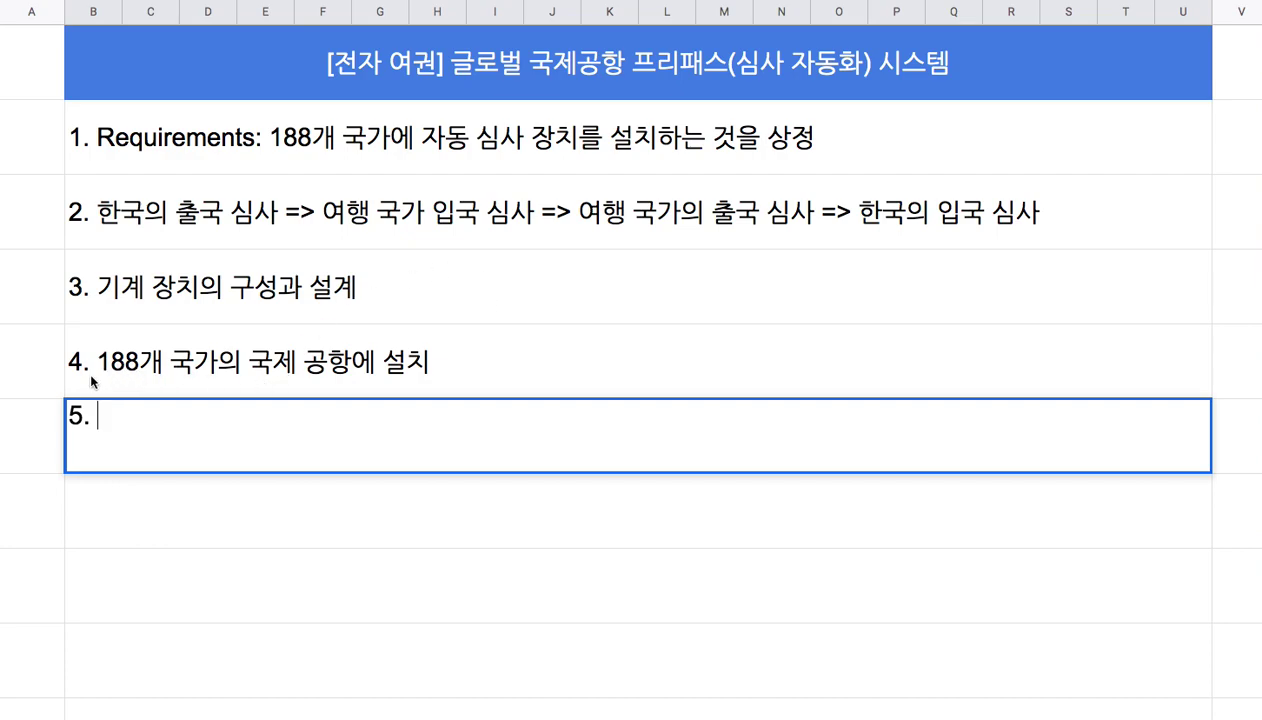
double_click(462, 364)
type("=> 188")
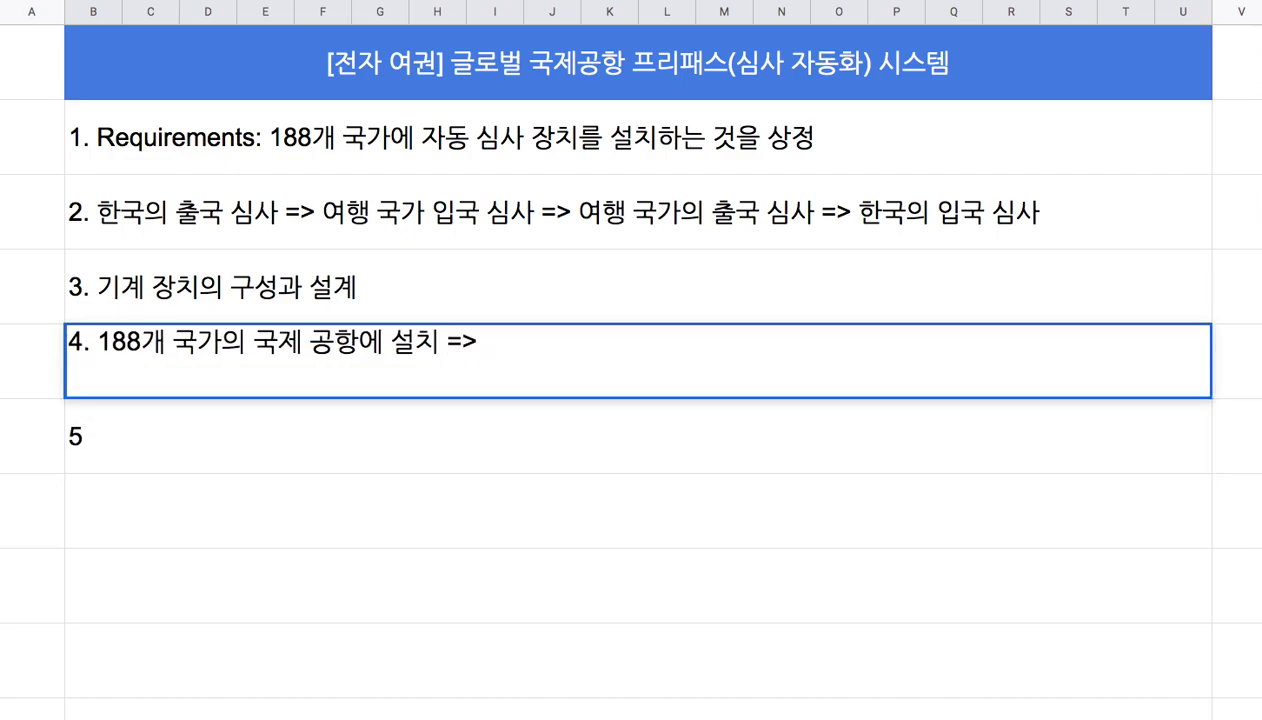
key("BackSpace")
type("9개 국가에 각기 한 대씩 설치")
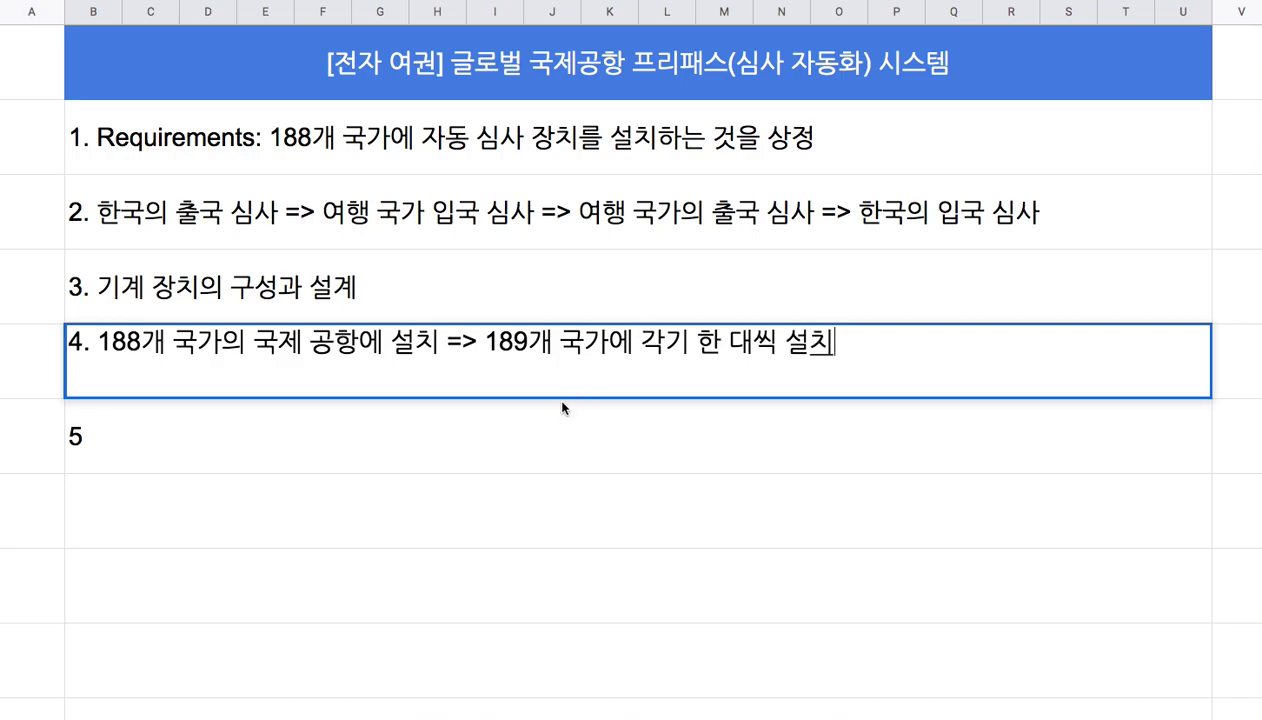
left_click_drag(635, 343, 807, 343)
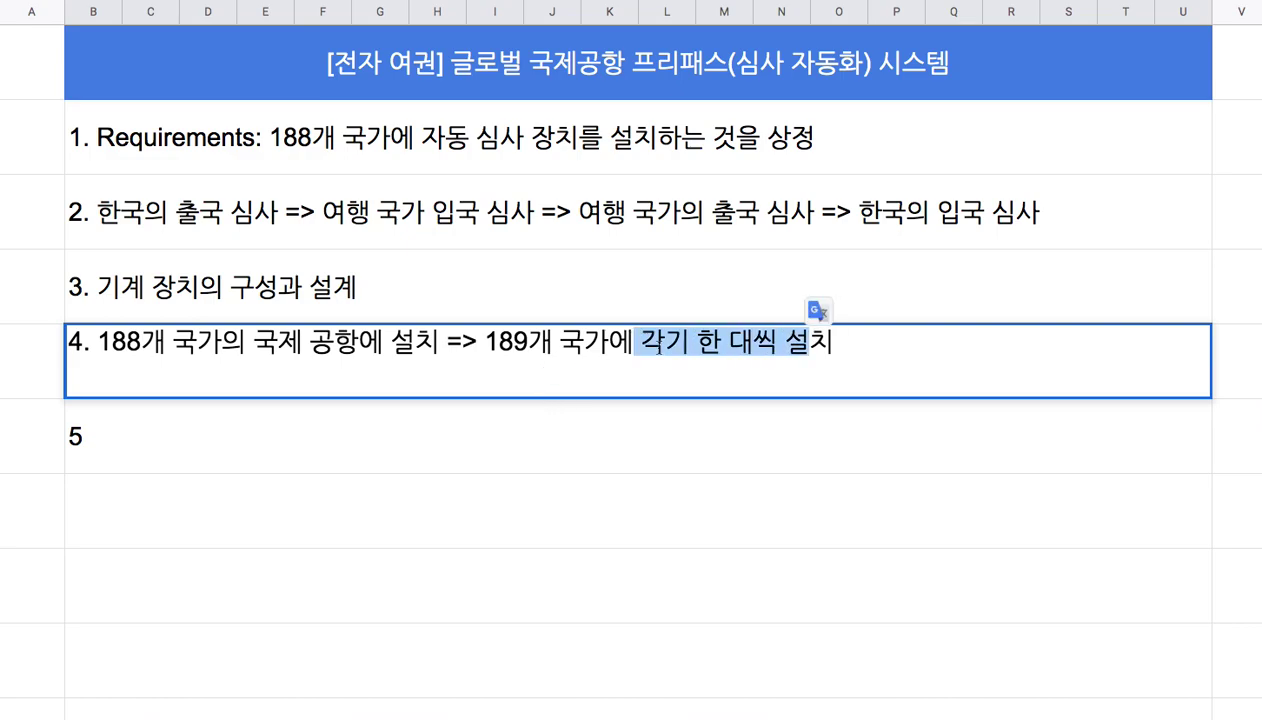
left_click(409, 418)
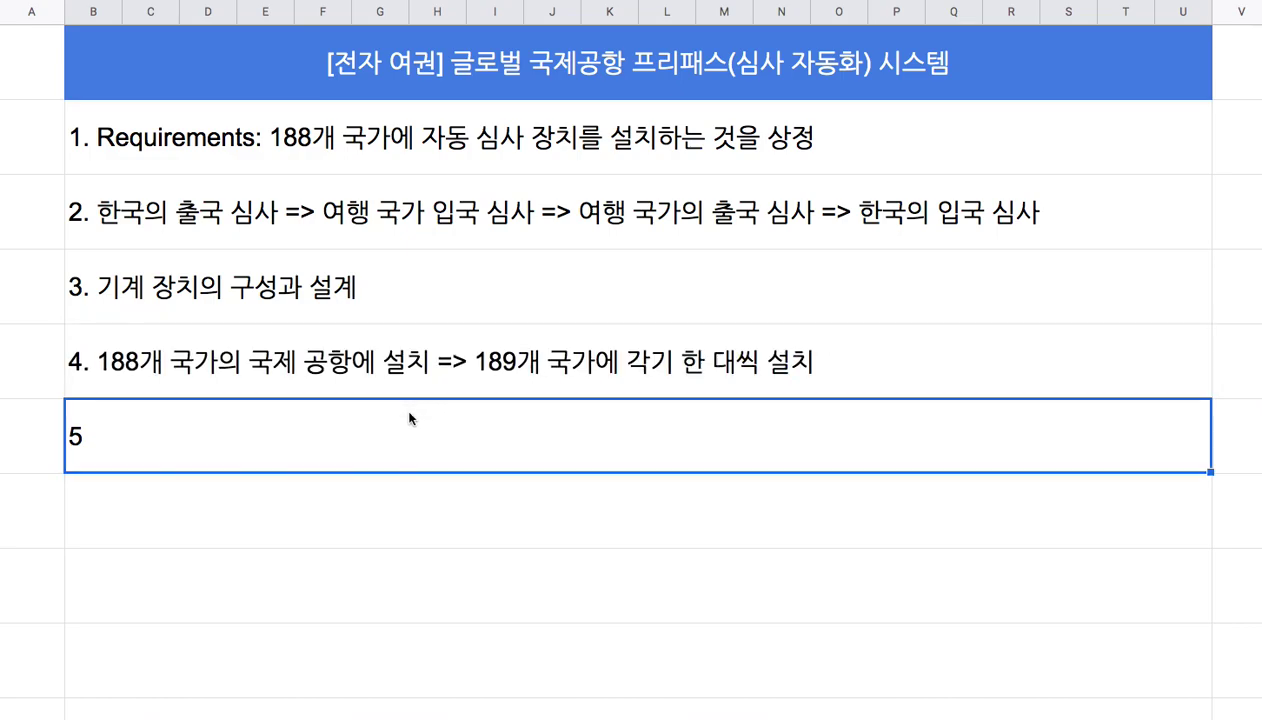
Complete the fifth line as "5. 189개의 머신들을 제어할 시스템을 설계: 중앙 집중 제어 시스템 vs. 분산형 vs.".
double_click(404, 415)
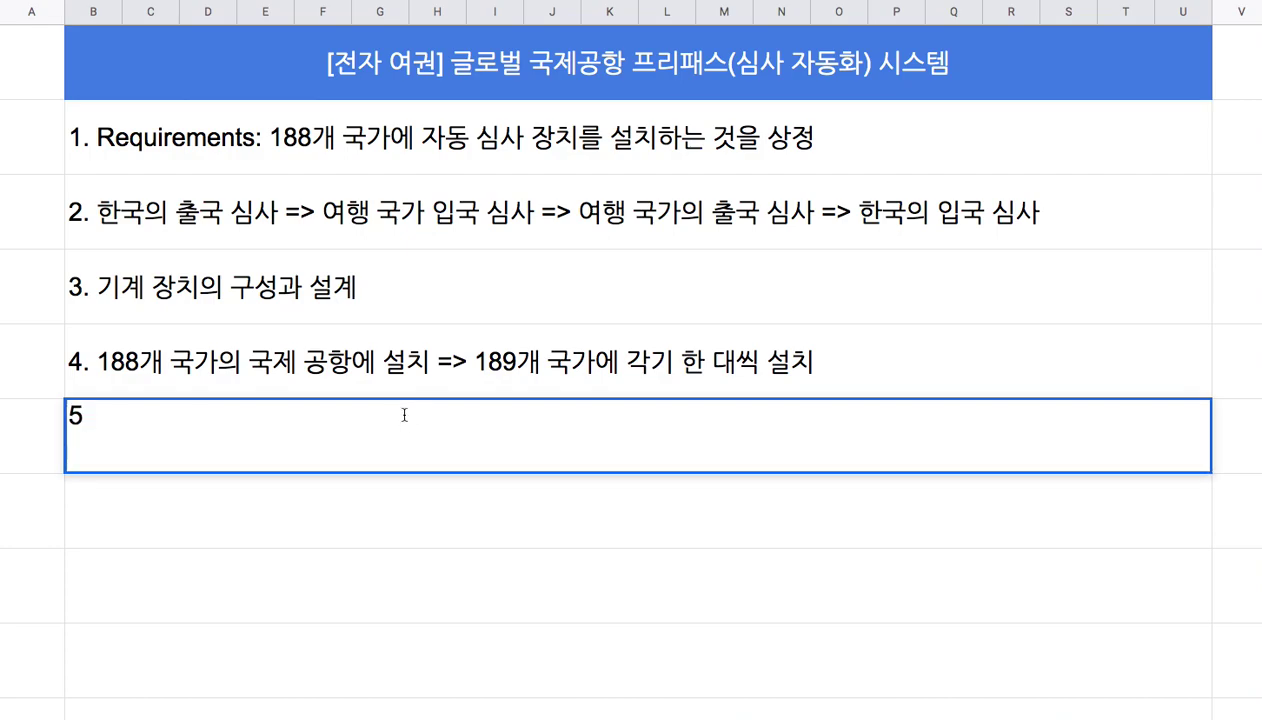
type(". ")
type("189개")
type("의 머신들을")
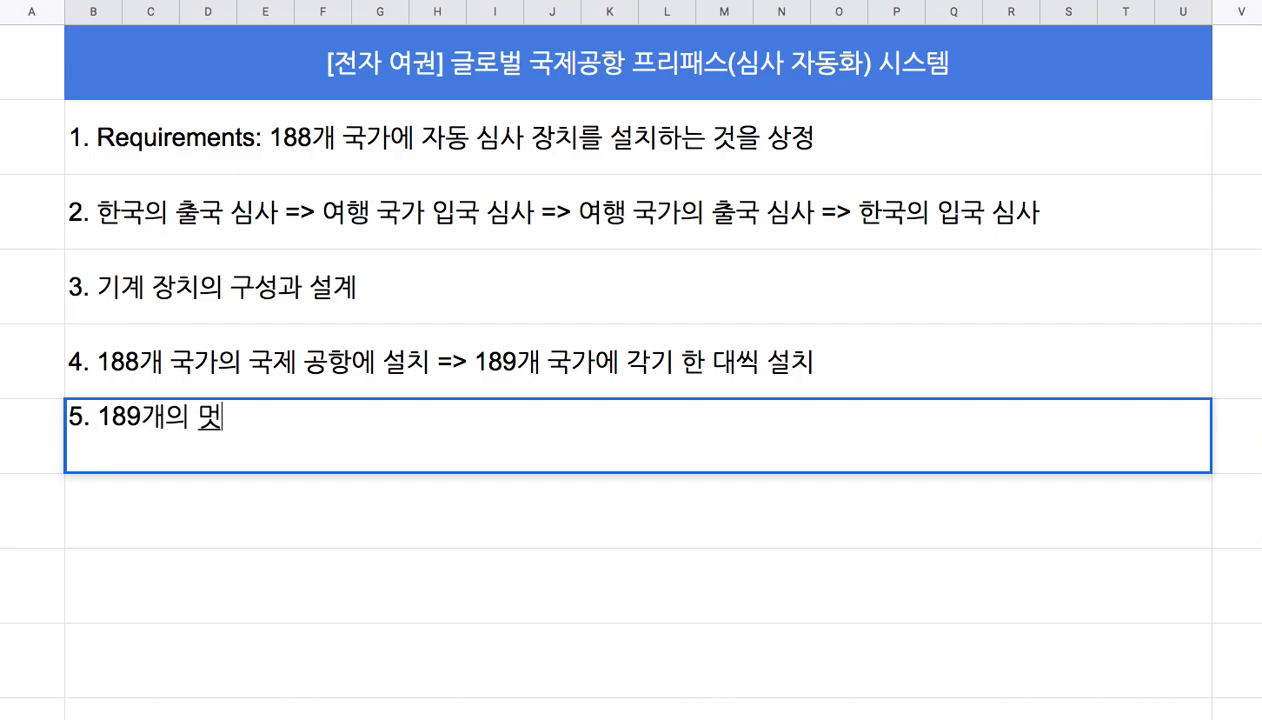
type(" 제어할 ")
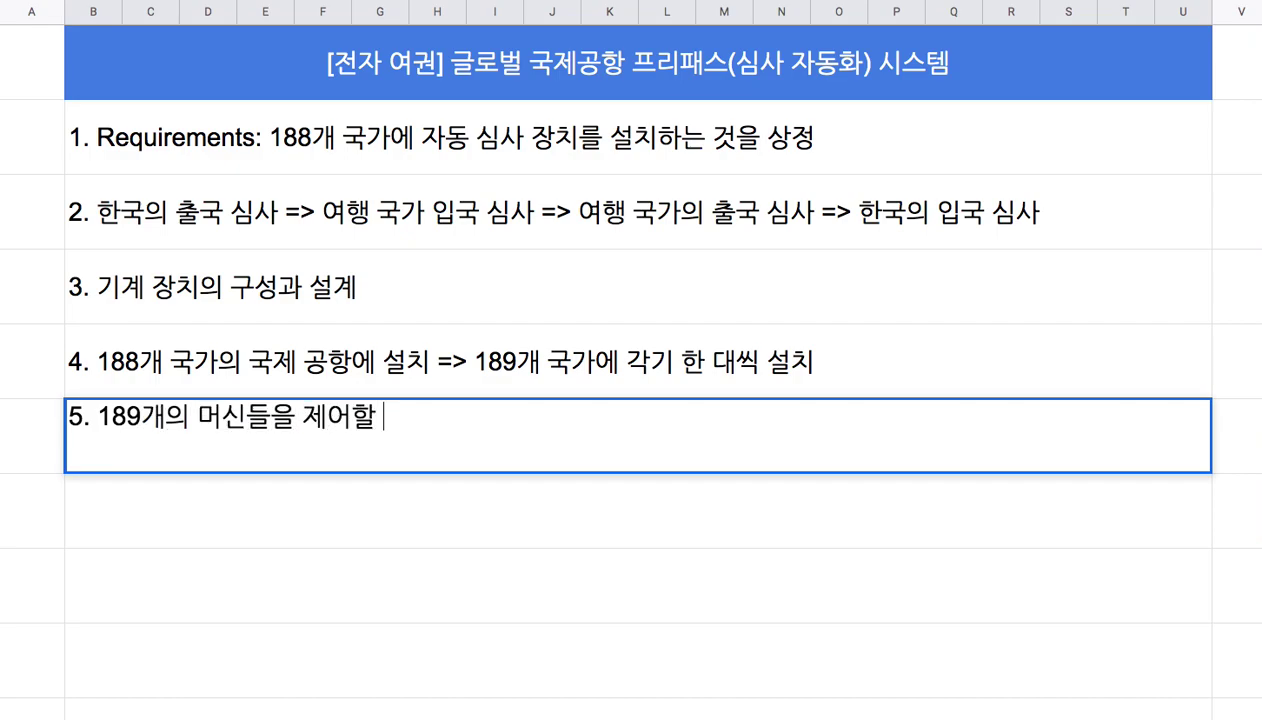
type("시스템을 섥")
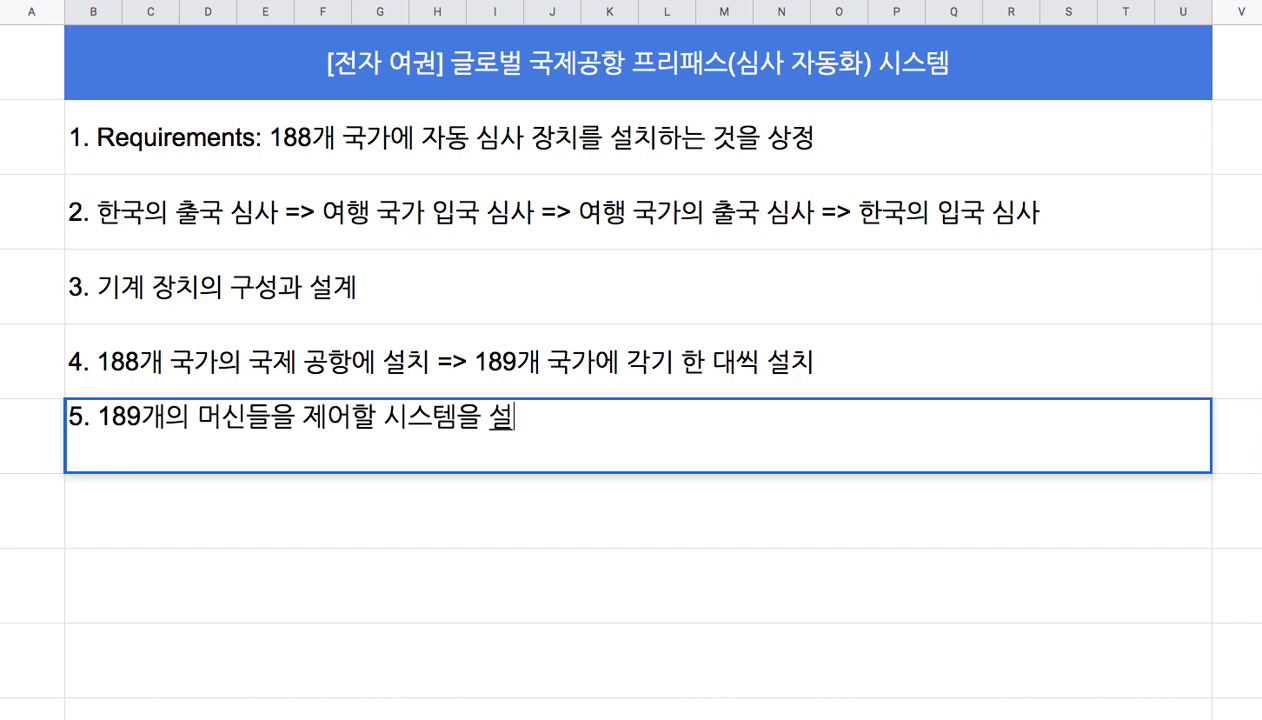
type("계: 중앙")
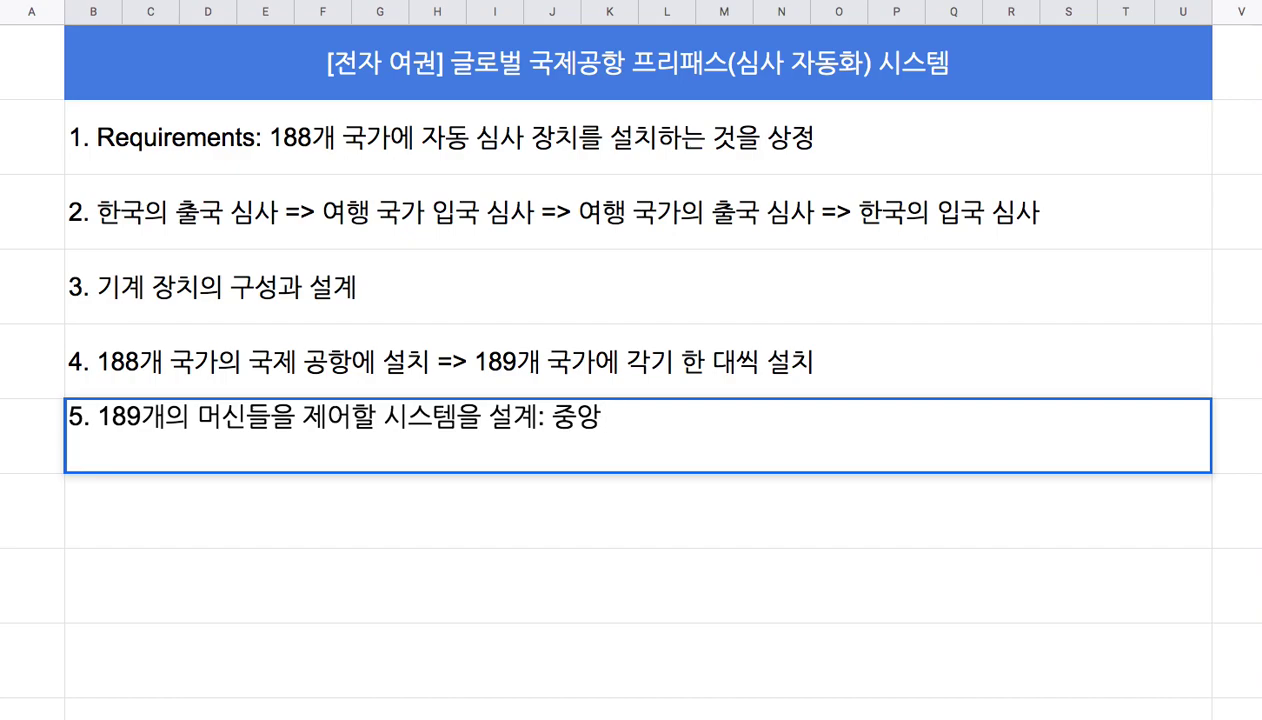
type("집중 제어 시스템 ")
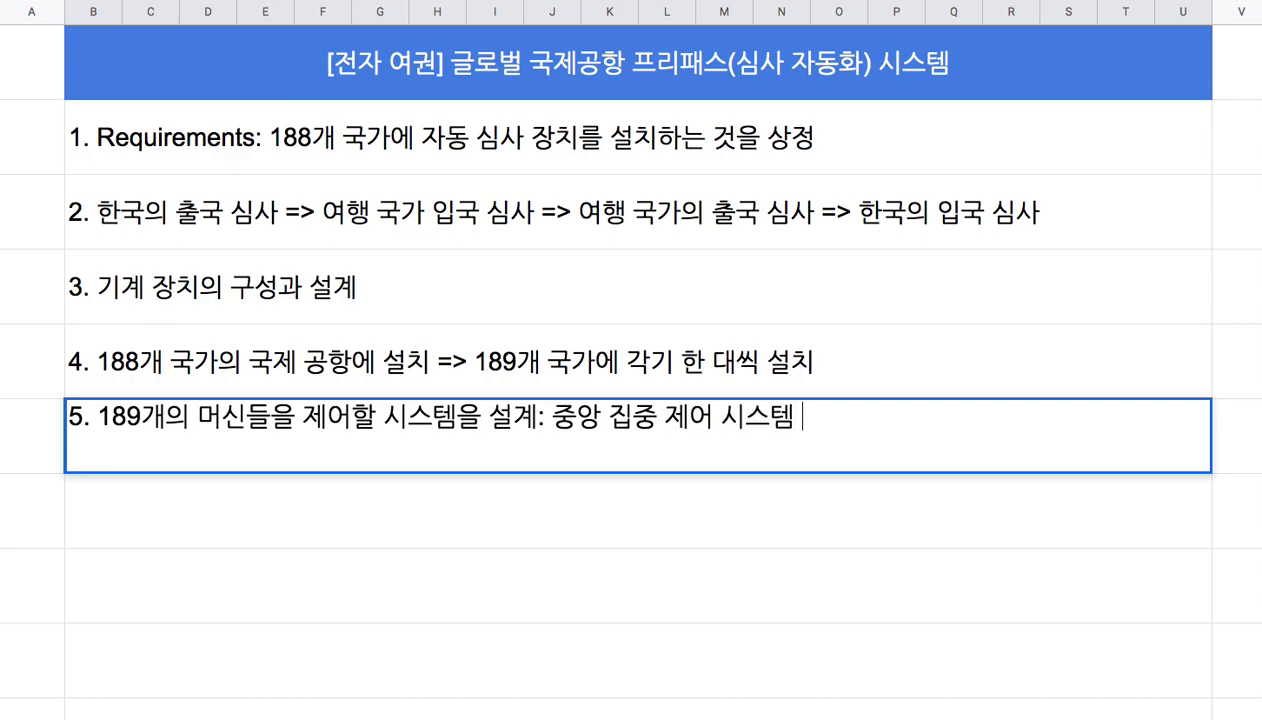
type("vs. 분산형")
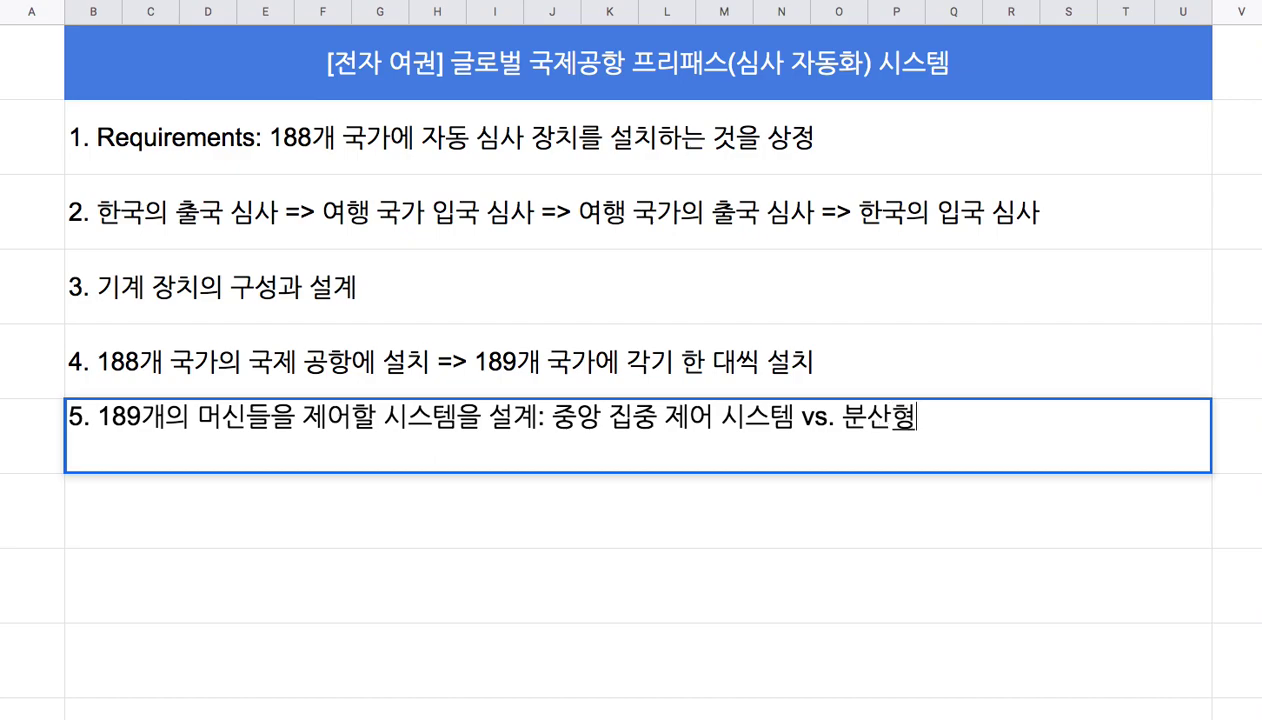
type(" vs.")
Insert "(Distributed)" directly after "분산형" in the fifth line.
left_click(916, 416)
type("(안ㅅ")
key("BackSpace")
key("BackSpace")
key("BackSpace")
key("BackSpace")
type("Distribut")
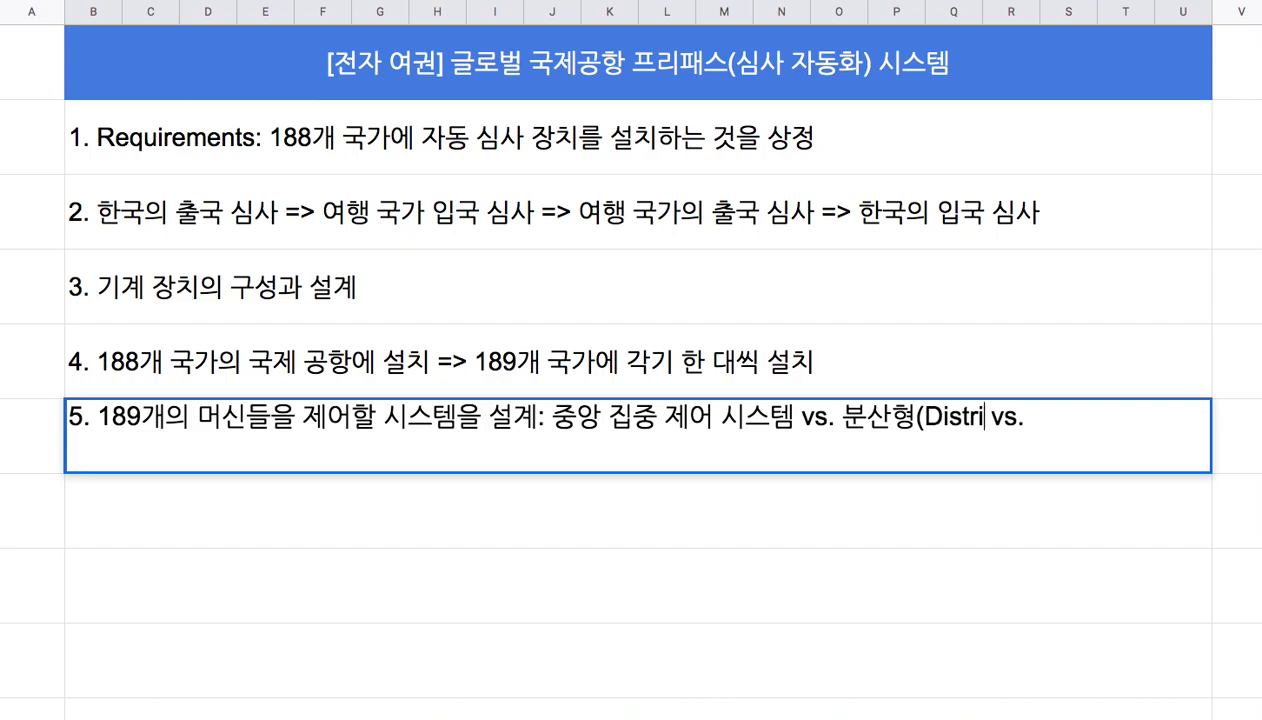
type("ed)")
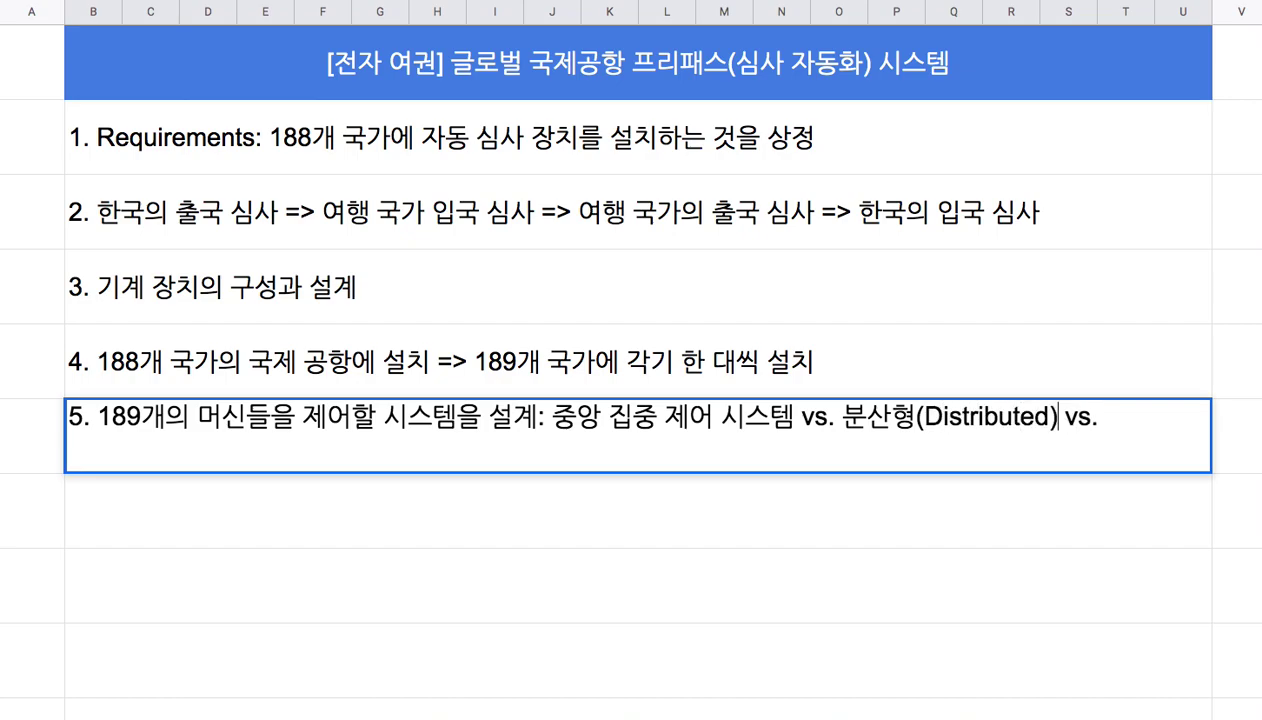
Append "분산형(Decentralized == Blockchain)" to the end of the fifth line.
left_click(1100, 418)
type("분산형(Decentral")
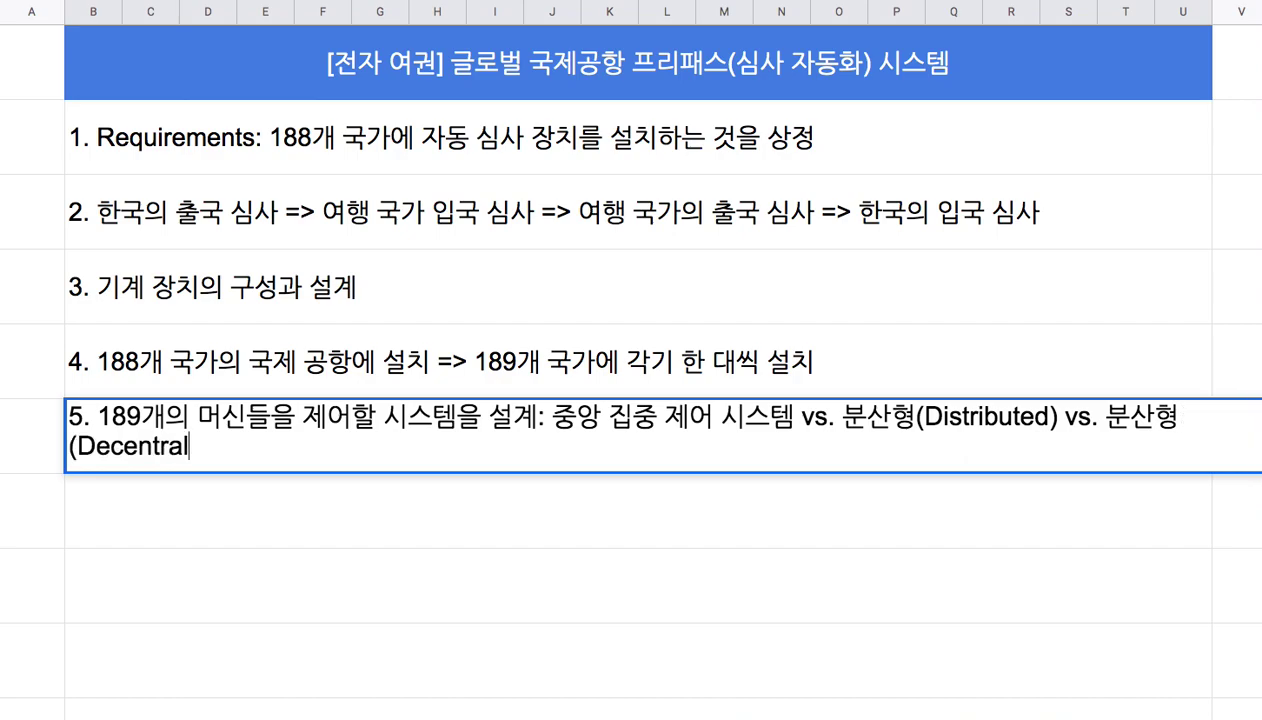
type("ized == Blockchain)")
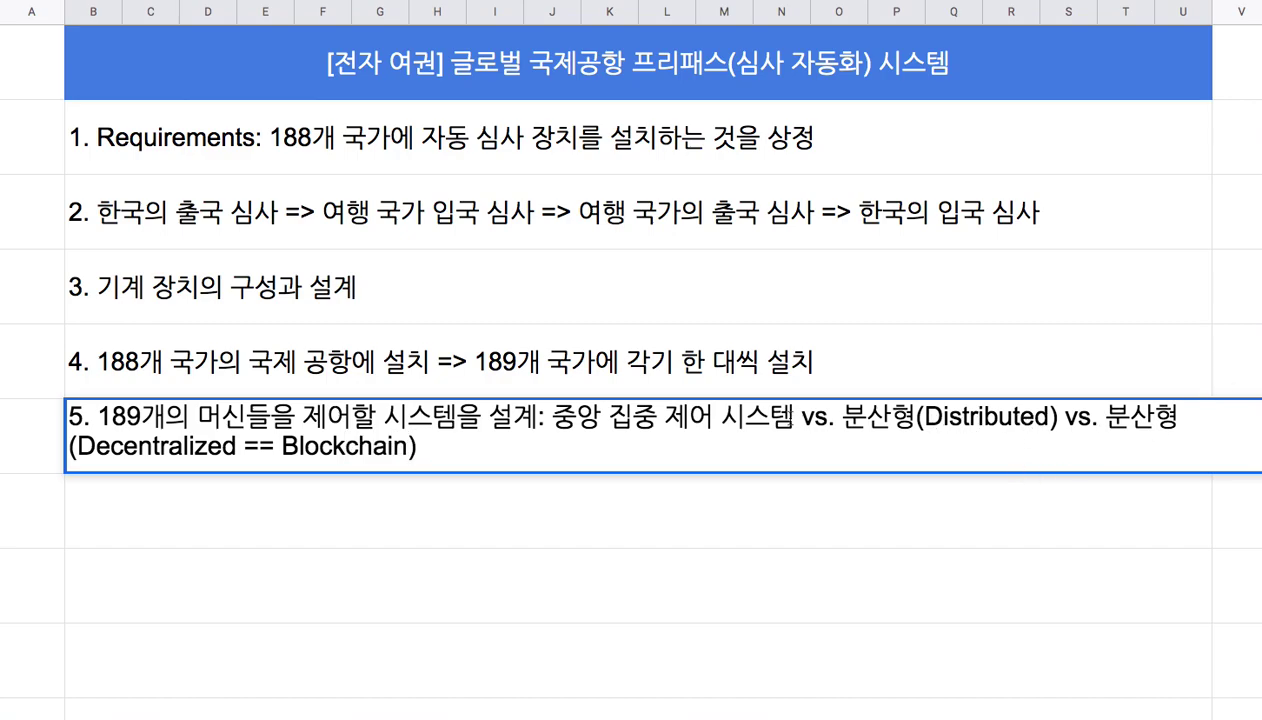
Insert "(Client - Server" directly after "중앙 집중 제어 시스템" in the fifth line.
left_click(796, 416)
type("(Client ")
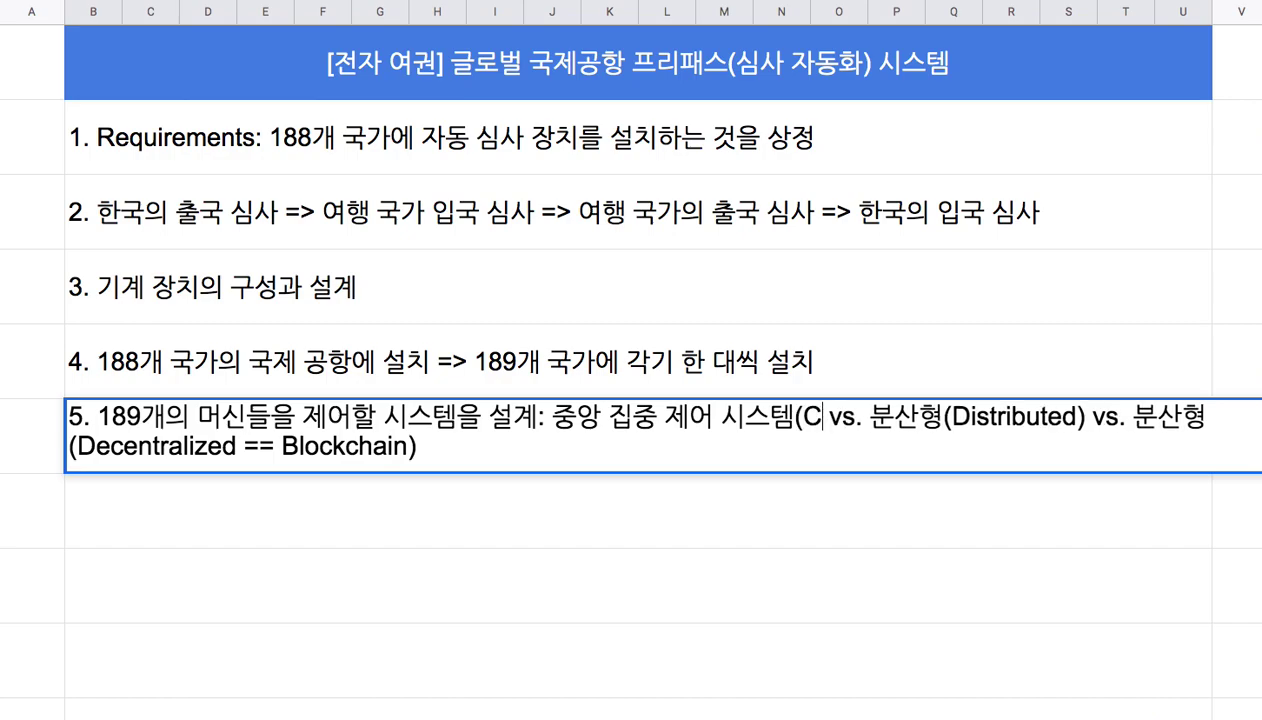
type("- Server")
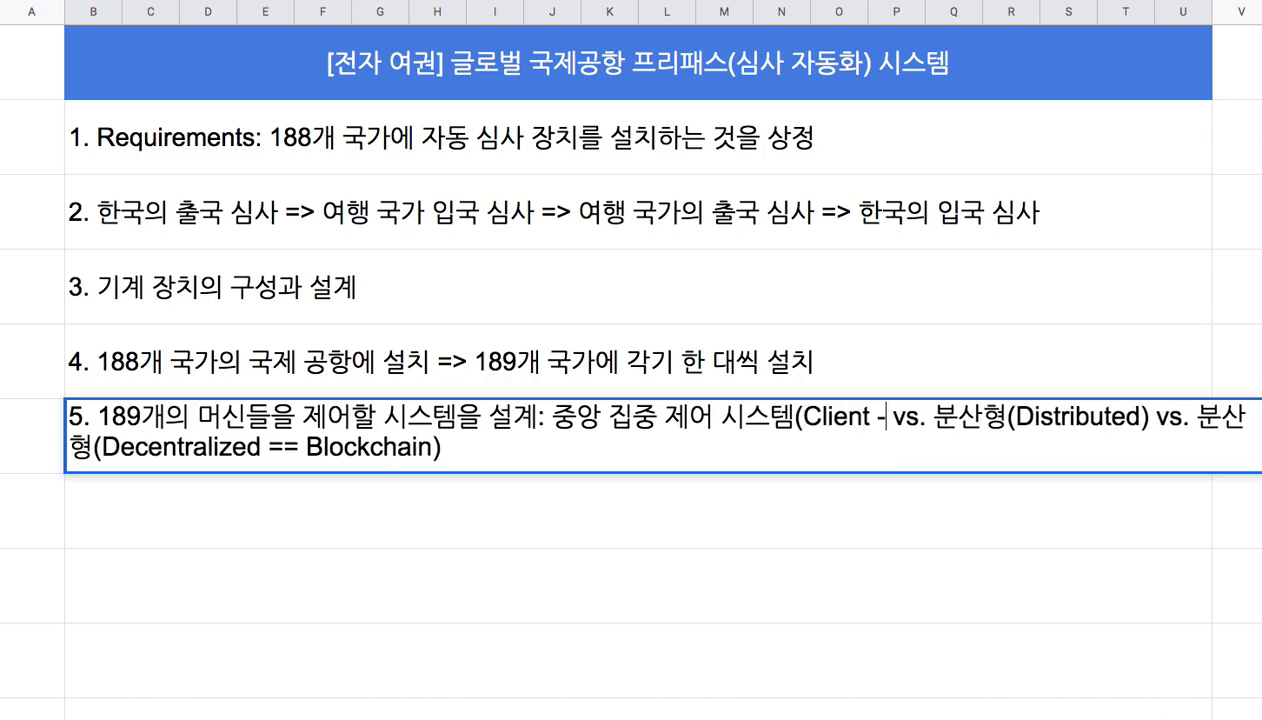